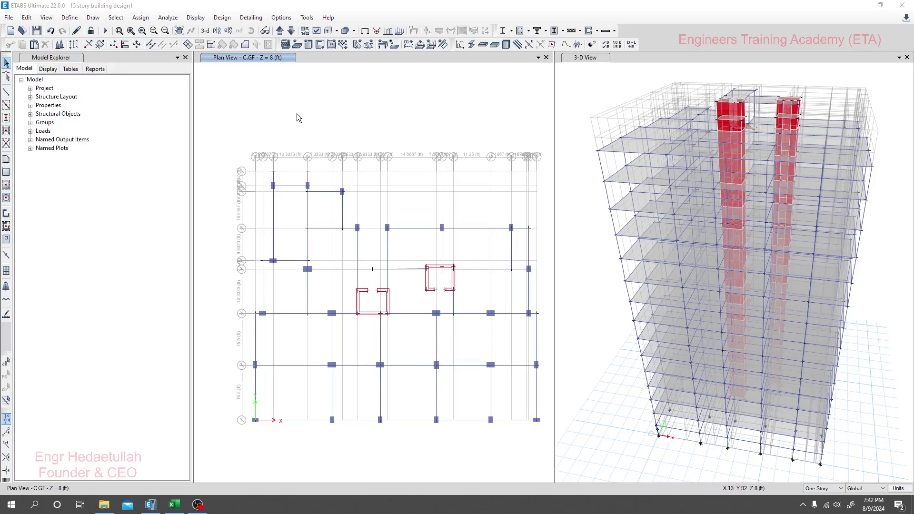
Step: Open the ASCE 7-16 lateral load settings of the Wx wind load pattern
{"action": "left_click", "coordinate": [79, 22]}
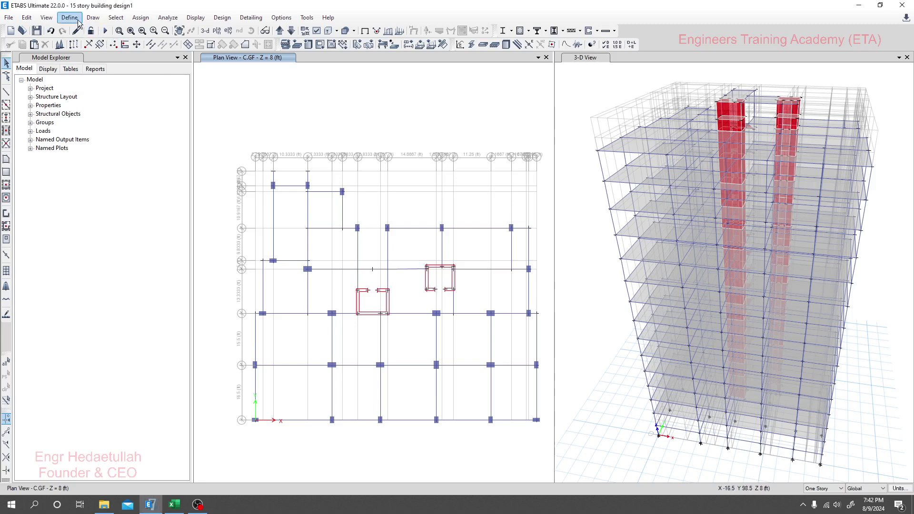
{"action": "left_click", "coordinate": [77, 20]}
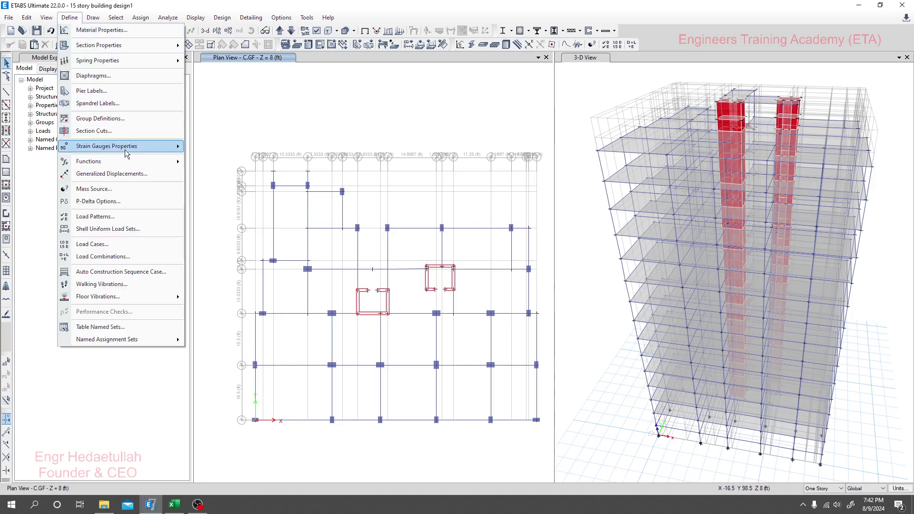
{"action": "left_click", "coordinate": [110, 217]}
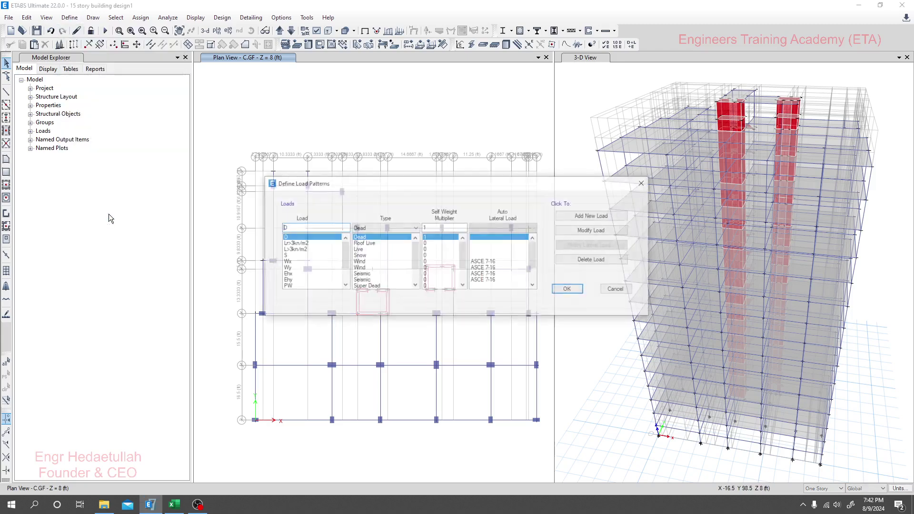
{"action": "scroll", "coordinate": [292, 269], "scroll_direction": "down", "scroll_amount": 2}
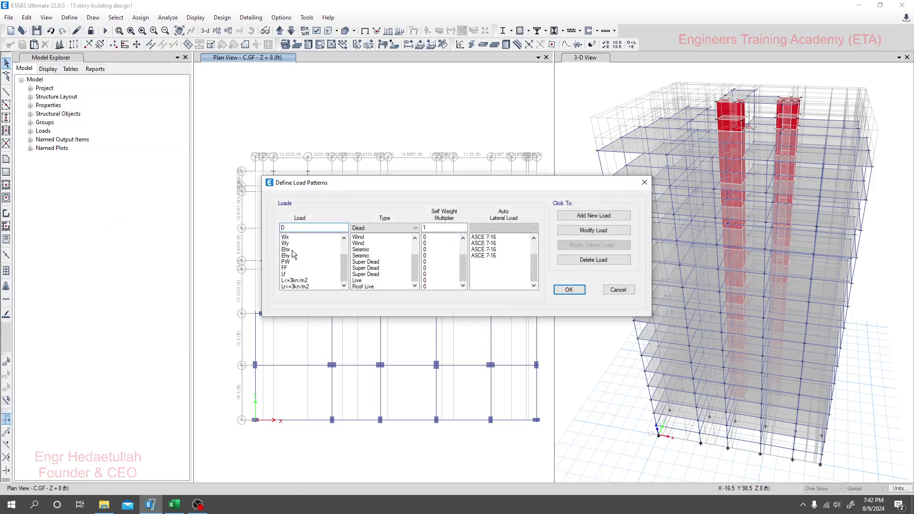
{"action": "left_click", "coordinate": [292, 249]}
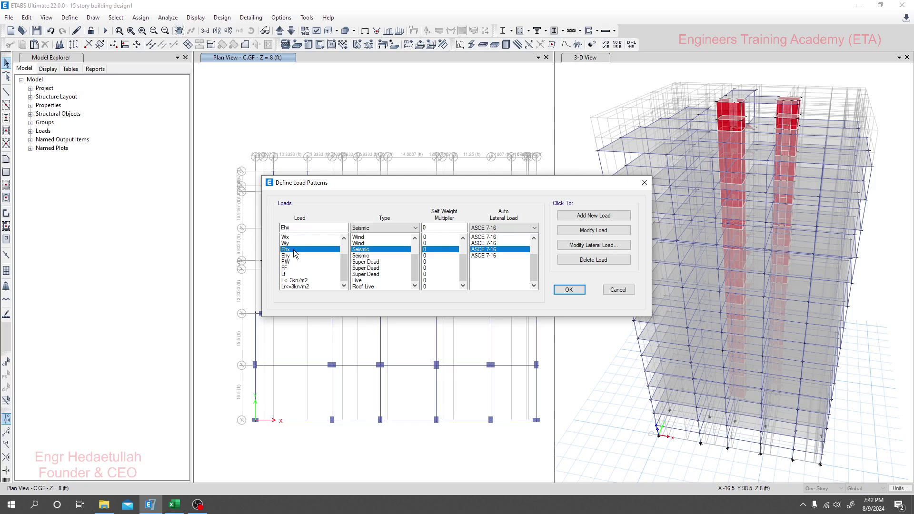
{"action": "left_click", "coordinate": [295, 237]}
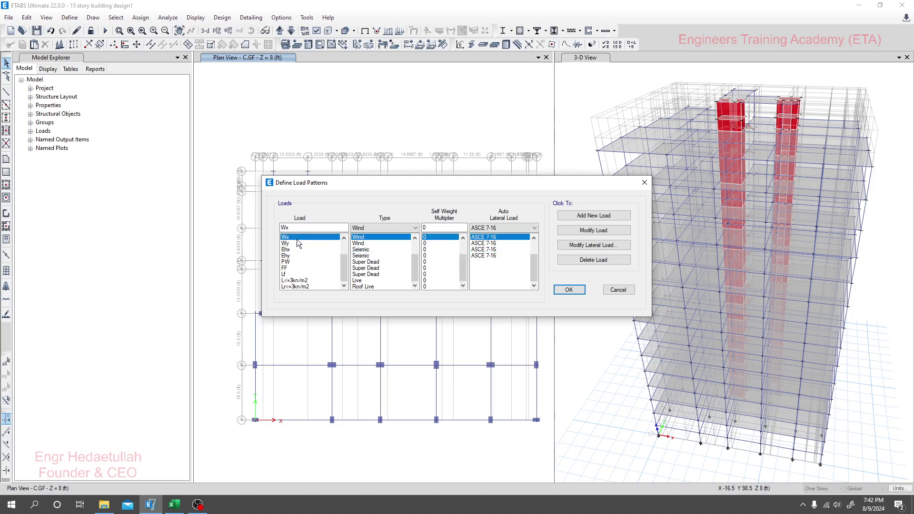
{"action": "scroll", "coordinate": [296, 239], "scroll_direction": "up", "scroll_amount": 1}
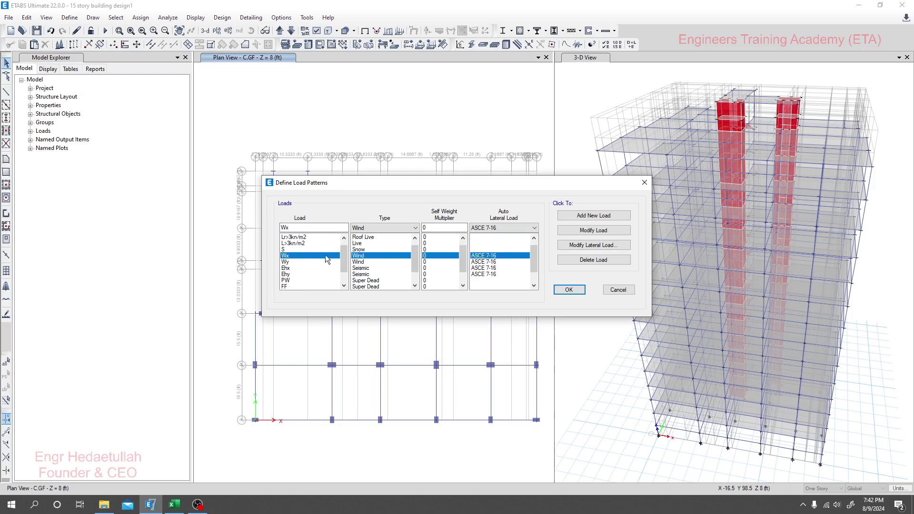
{"action": "left_click", "coordinate": [590, 244]}
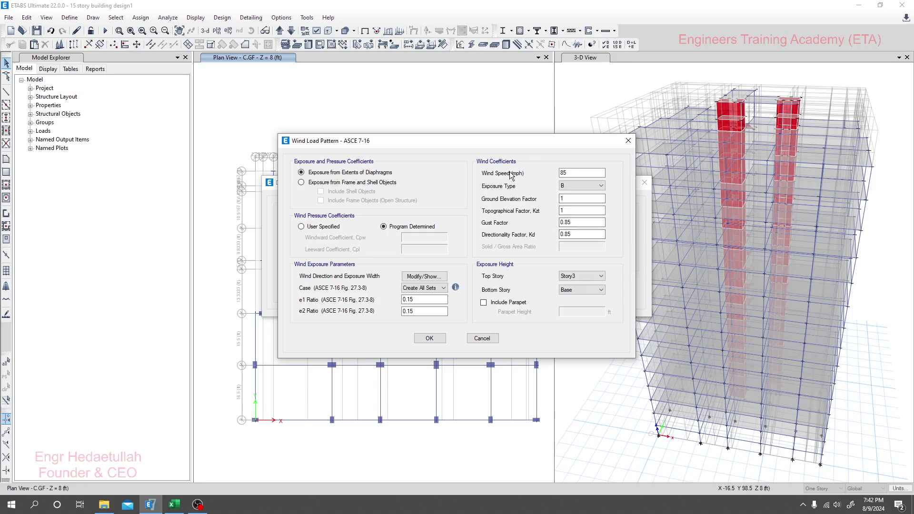
{"action": "left_click_drag", "start_coordinate": [479, 142], "coordinate": [454, 123]}
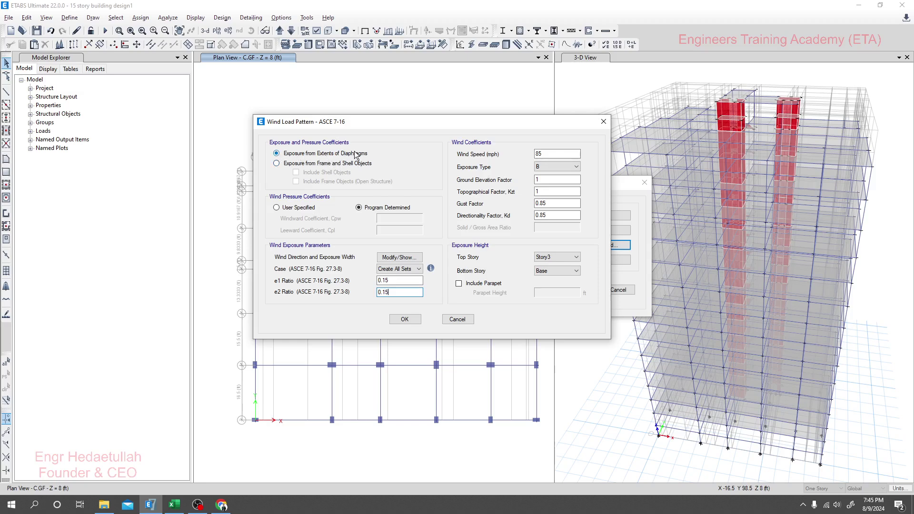
Step: Set the Wx pattern's wind speed to 135 mph and its exposure type to B
{"action": "left_click", "coordinate": [555, 155]}
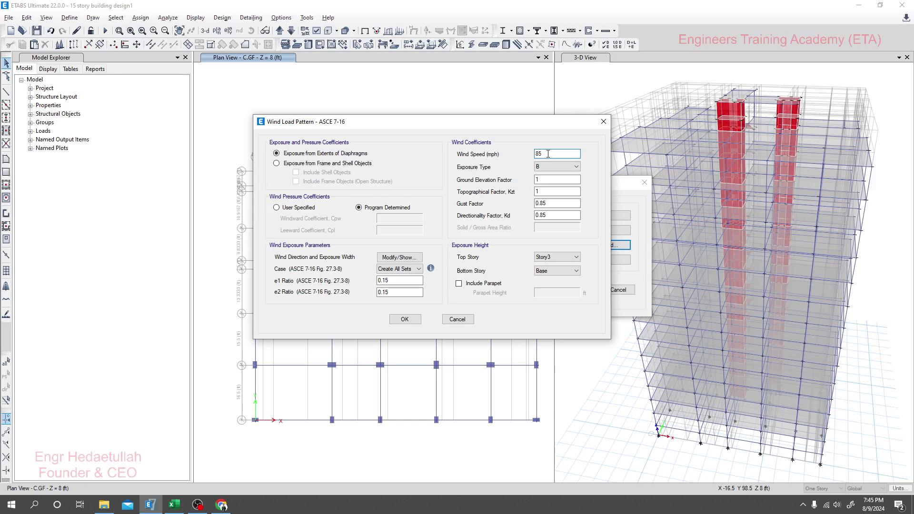
{"action": "mouse_move", "coordinate": [545, 154]}
{"action": "left_mouse_down"}
{"action": "mouse_move", "coordinate": [529, 152]}
{"action": "mouse_move", "coordinate": [529, 164]}
{"action": "left_mouse_up"}
{"action": "left_click", "coordinate": [564, 153]}
{"action": "type", "text": "13"}
{"action": "double_click", "coordinate": [537, 154]}
{"action": "left_click", "coordinate": [539, 154]}
{"action": "double_click", "coordinate": [537, 154]}
{"action": "left_click", "coordinate": [539, 154]}
{"action": "double_click", "coordinate": [538, 153]}
{"action": "left_click", "coordinate": [540, 166]}
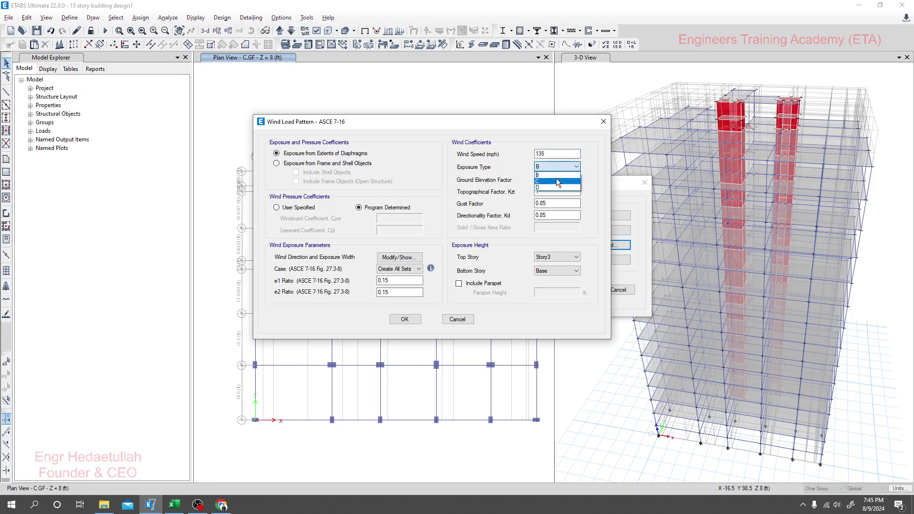
{"action": "left_click", "coordinate": [547, 176]}
{"action": "left_click", "coordinate": [548, 153]}
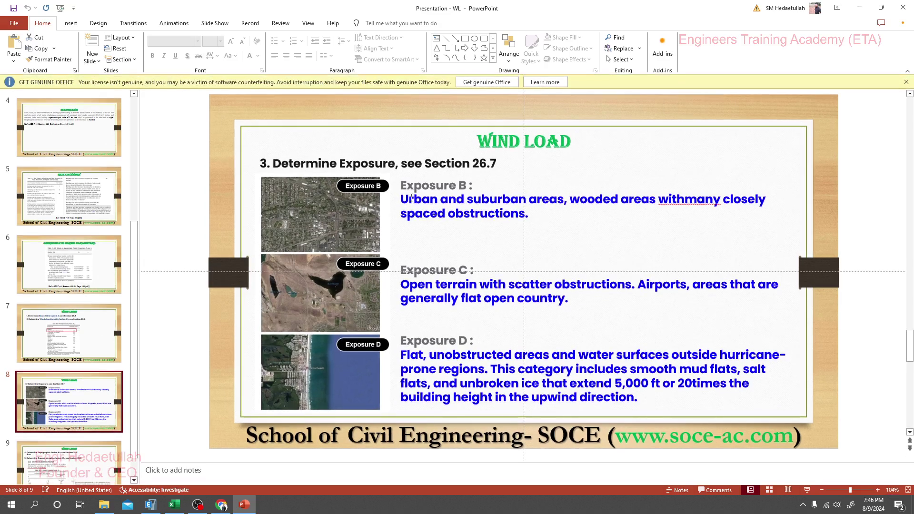
Step: Read the Exposure B, C and D definitions on the PowerPoint wind load slide and return to ETABS
{"action": "left_click", "coordinate": [905, 81]}
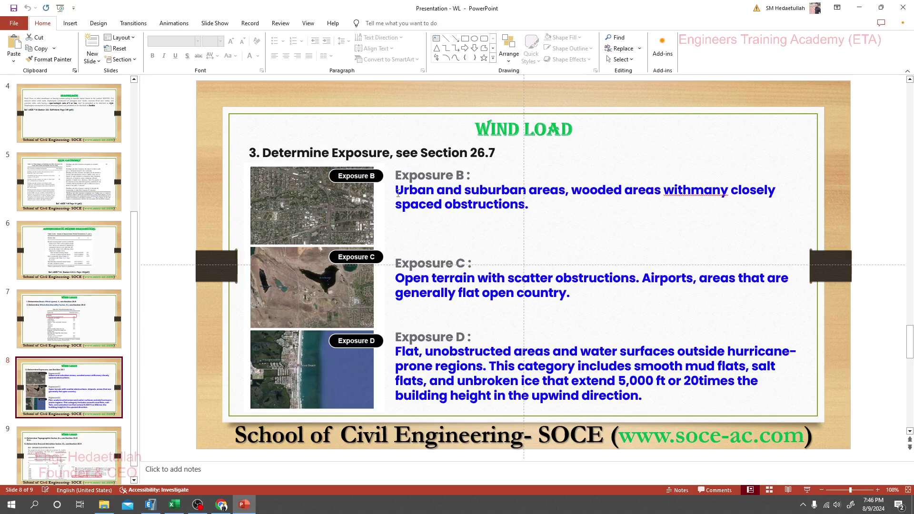
{"action": "left_click_drag", "start_coordinate": [398, 193], "coordinate": [668, 395]}
{"action": "left_click", "coordinate": [571, 331]}
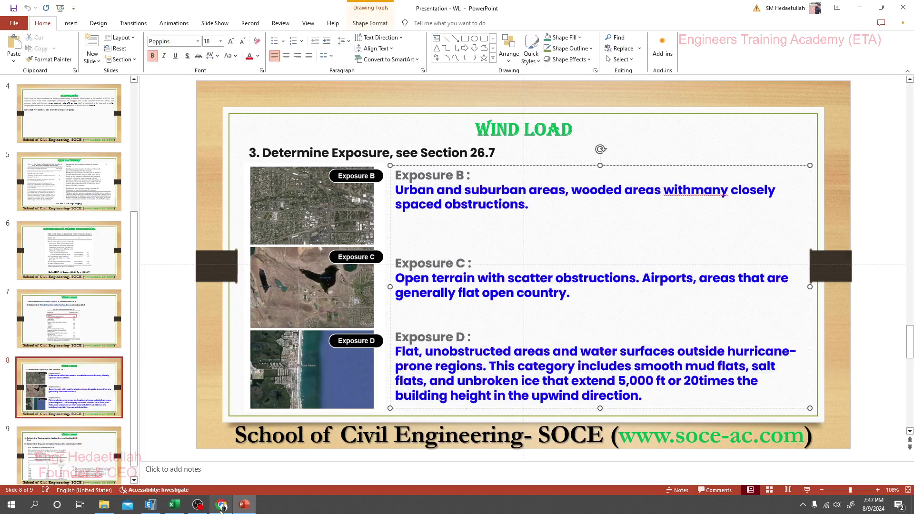
{"action": "left_click", "coordinate": [160, 506]}
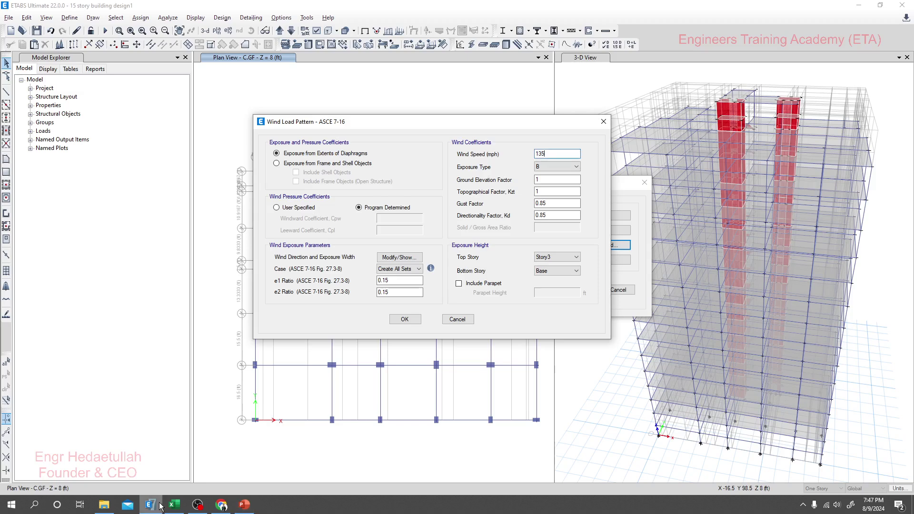
Step: Choose exposure type B for the wind load and check the ground elevation and topographical factor entries
{"action": "left_click", "coordinate": [541, 166]}
{"action": "left_click", "coordinate": [548, 177]}
{"action": "left_click", "coordinate": [548, 179]}
{"action": "left_click", "coordinate": [548, 180]}
{"action": "double_click", "coordinate": [545, 180]}
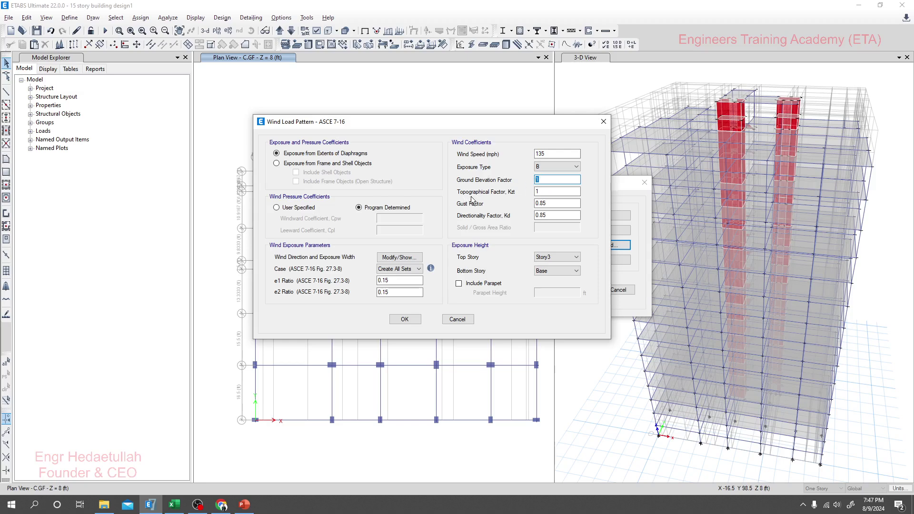
{"action": "left_click", "coordinate": [553, 192]}
{"action": "left_click", "coordinate": [553, 191]}
{"action": "left_click", "coordinate": [546, 192]}
Step: Consult the topographic and ground elevation factor slide in PowerPoint and check these factors and the gust factor in ETABS
{"action": "left_click", "coordinate": [244, 504]}
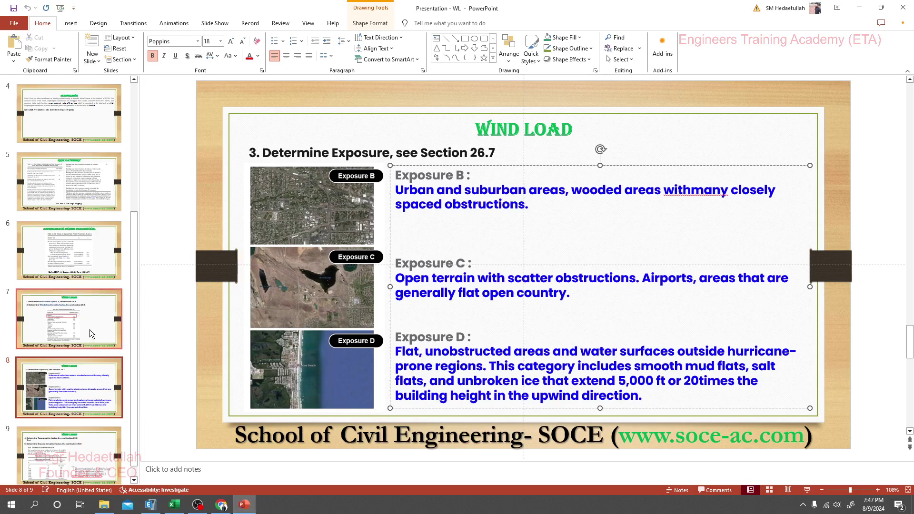
{"action": "left_click", "coordinate": [89, 455]}
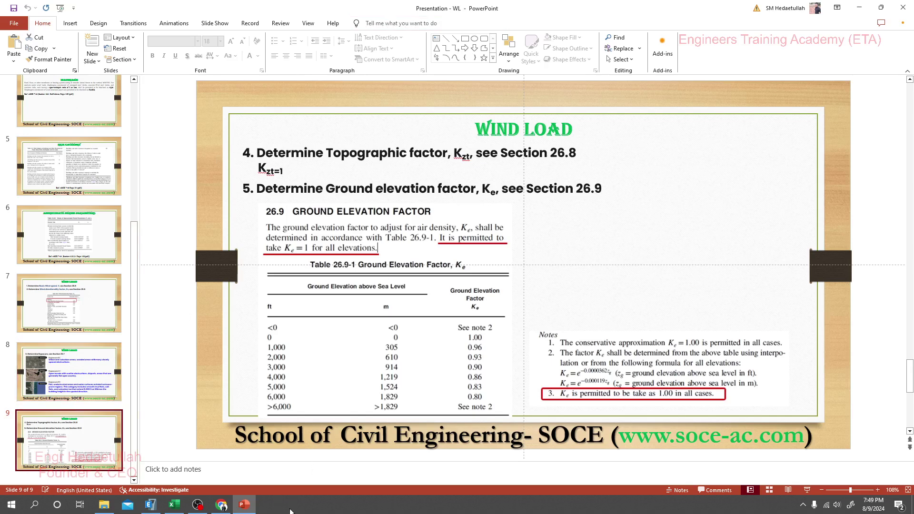
{"action": "left_click", "coordinate": [286, 507]}
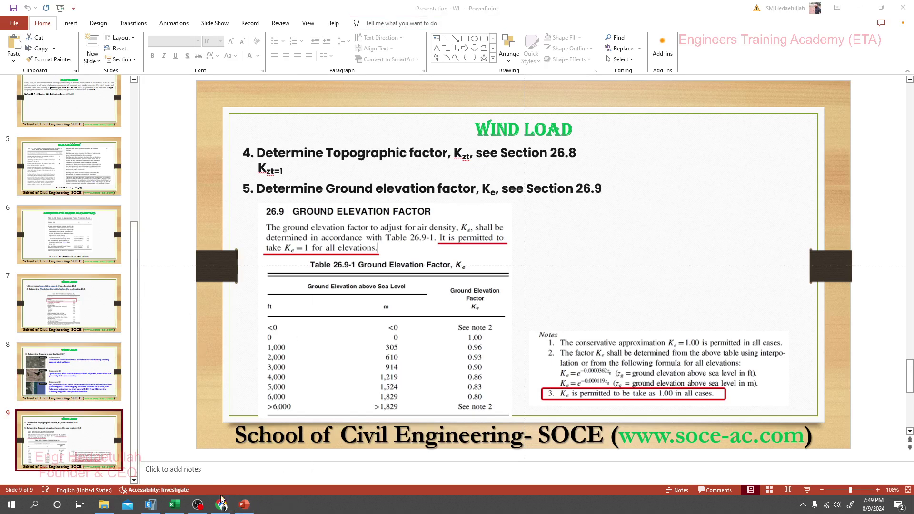
{"action": "left_click", "coordinate": [150, 506]}
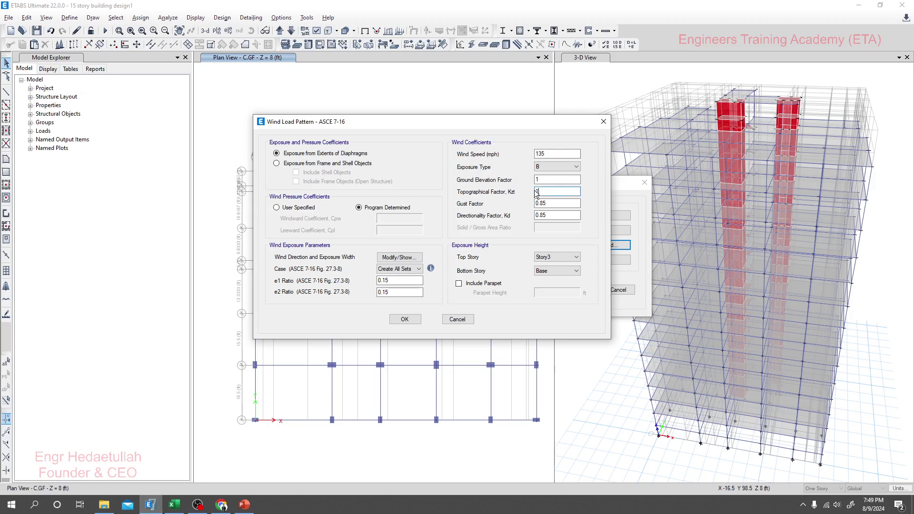
{"action": "double_click", "coordinate": [555, 190]}
{"action": "key", "text": "shift+Tab"}
{"action": "double_click", "coordinate": [561, 204]}
Step: Examine the wind directionality factor Kd table on the PowerPoint slide and return to ETABS
{"action": "left_click", "coordinate": [245, 504]}
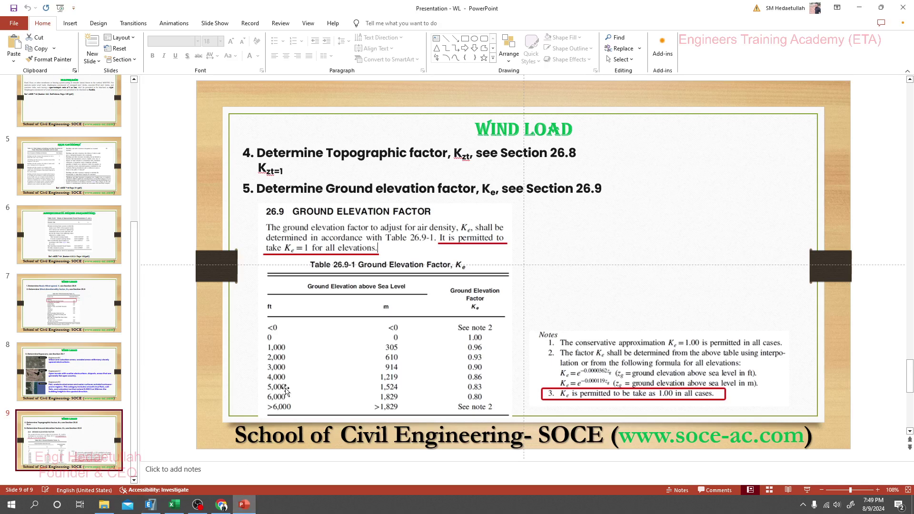
{"action": "left_click", "coordinate": [71, 367]}
{"action": "left_click", "coordinate": [80, 322]}
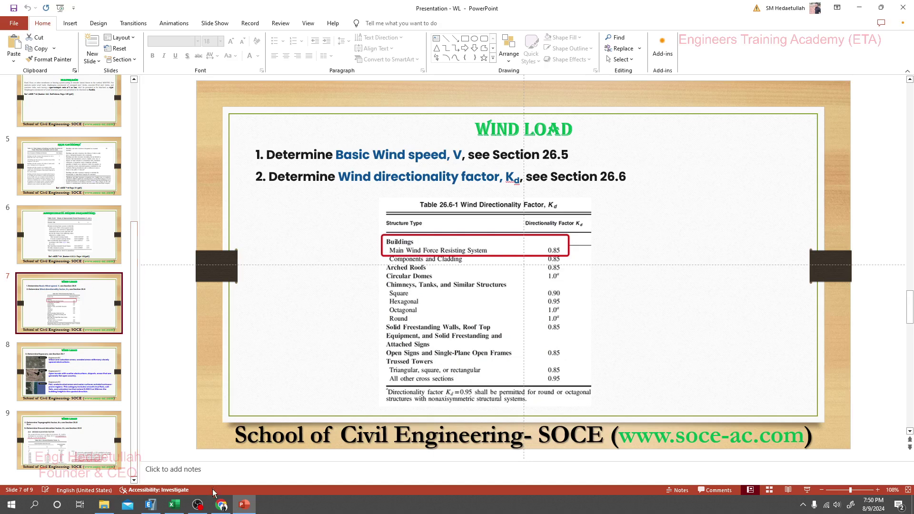
{"action": "mouse_move", "coordinate": [244, 506]}
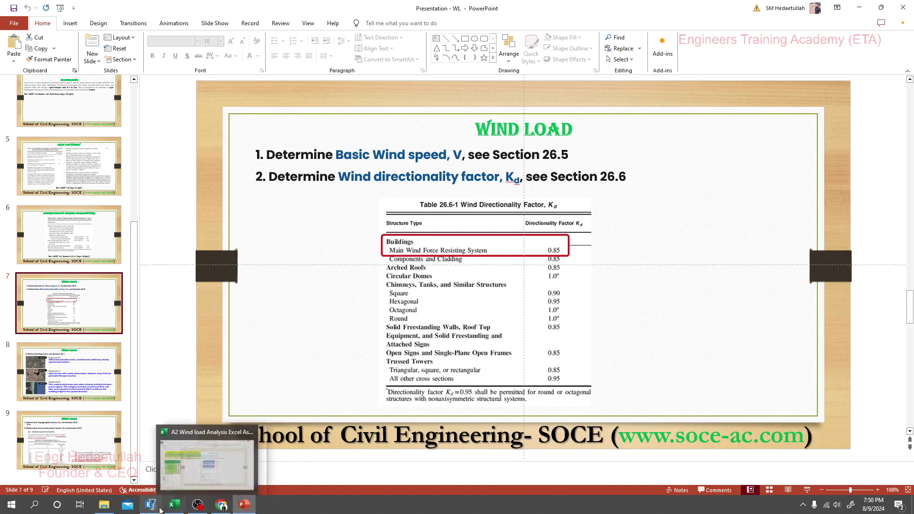
{"action": "left_click", "coordinate": [197, 430]}
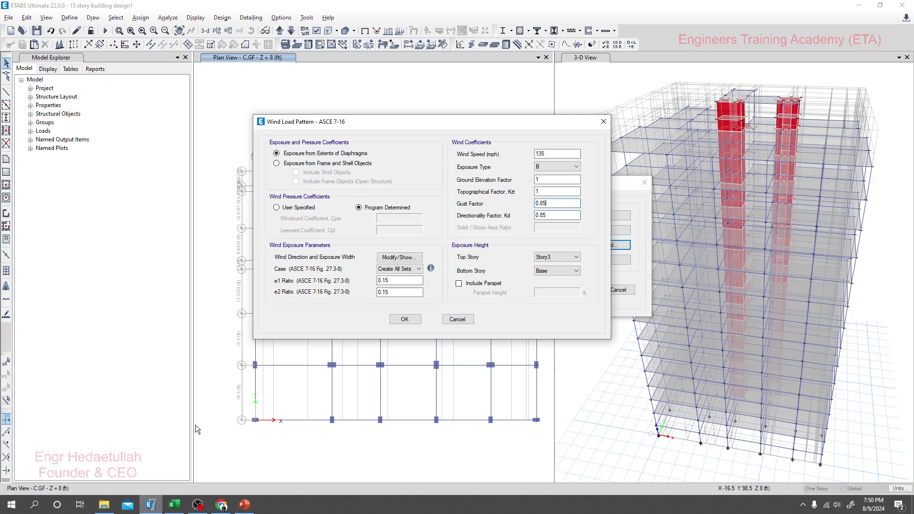
Step: Check the directionality factor Kd and gust factor entries in ETABS, looking through the PowerPoint slides for reference
{"action": "double_click", "coordinate": [556, 216]}
{"action": "left_click", "coordinate": [244, 504]}
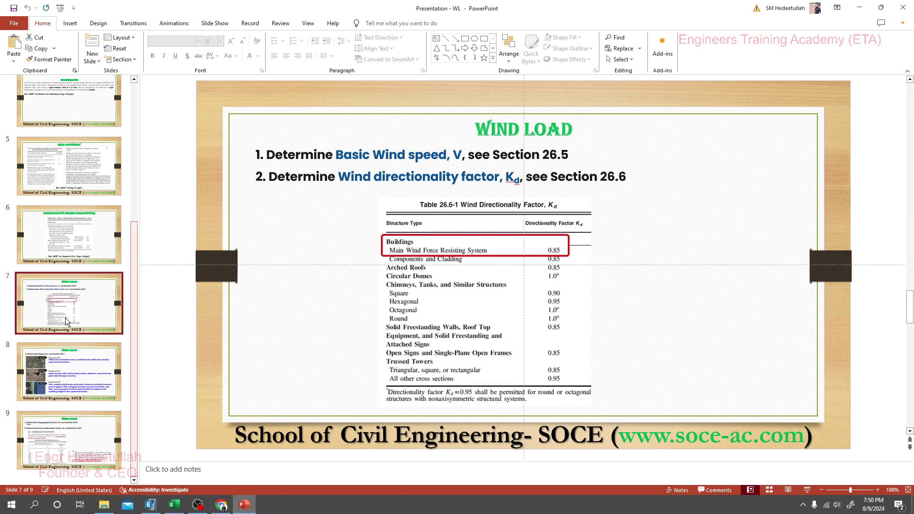
{"action": "left_click", "coordinate": [80, 251]}
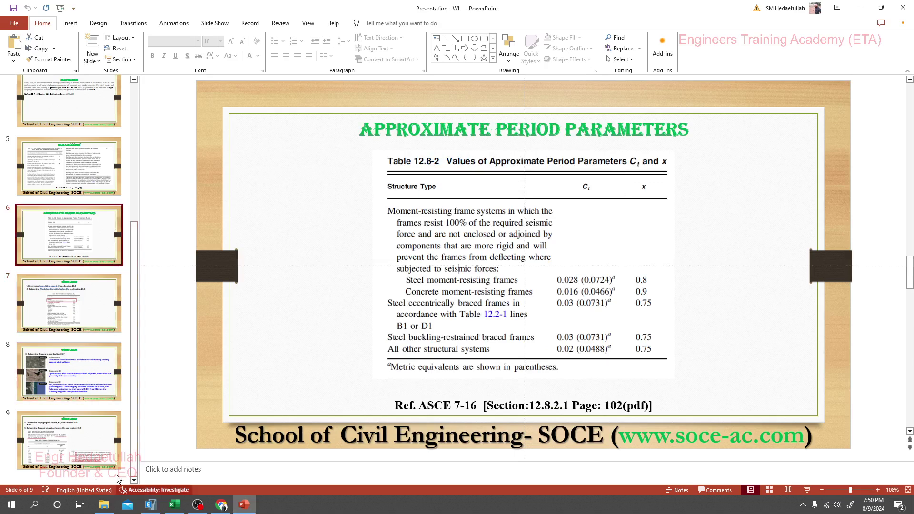
{"action": "left_click", "coordinate": [98, 449]}
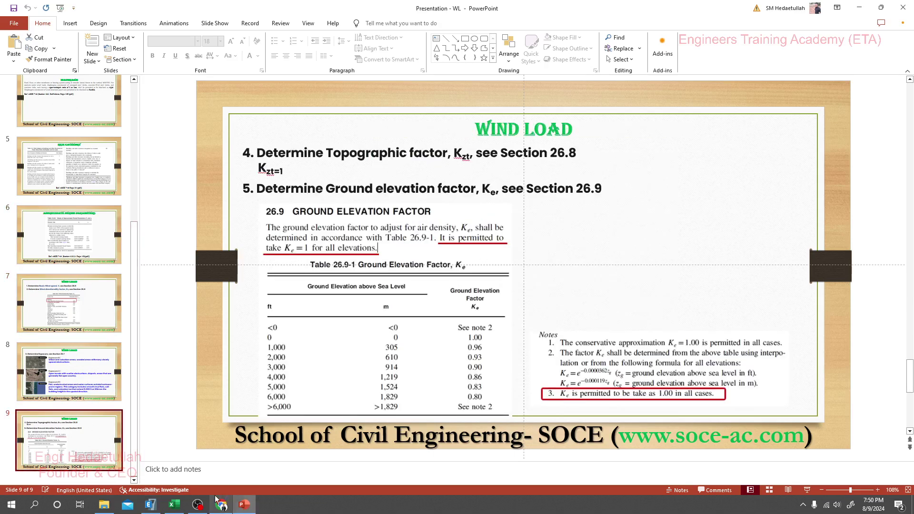
{"action": "mouse_move", "coordinate": [150, 504]}
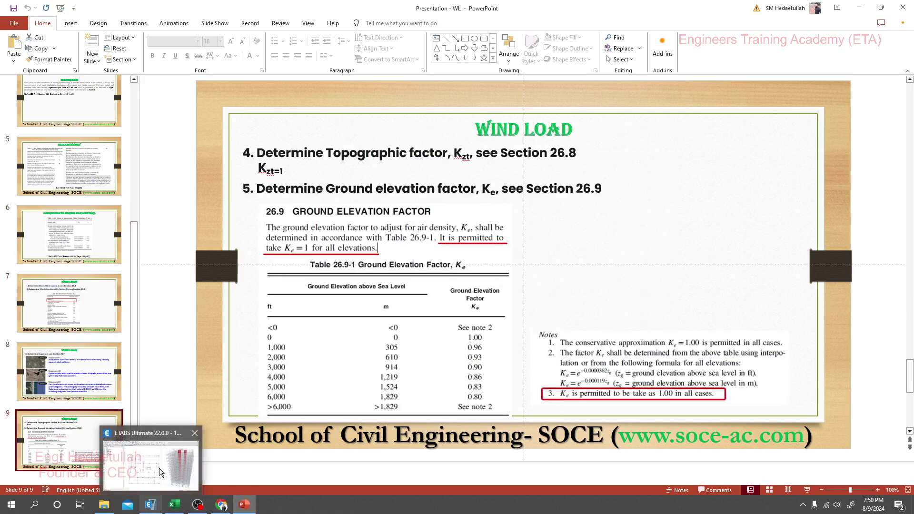
{"action": "left_click", "coordinate": [158, 467]}
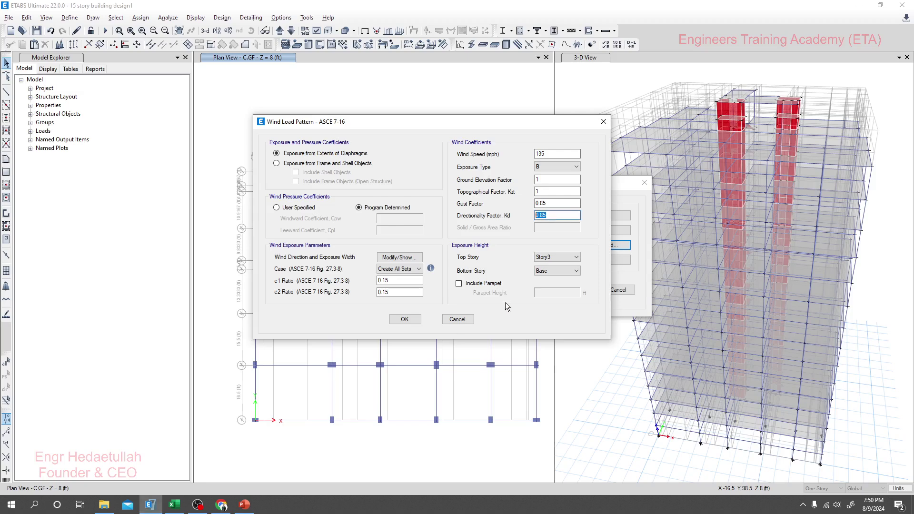
{"action": "key", "text": "shift+Tab"}
{"action": "left_click", "coordinate": [558, 205]}
{"action": "double_click", "coordinate": [553, 204]}
Step: Set the wind exposure height with TR as the top story and C.GF as the bottom story
{"action": "left_click", "coordinate": [571, 257]}
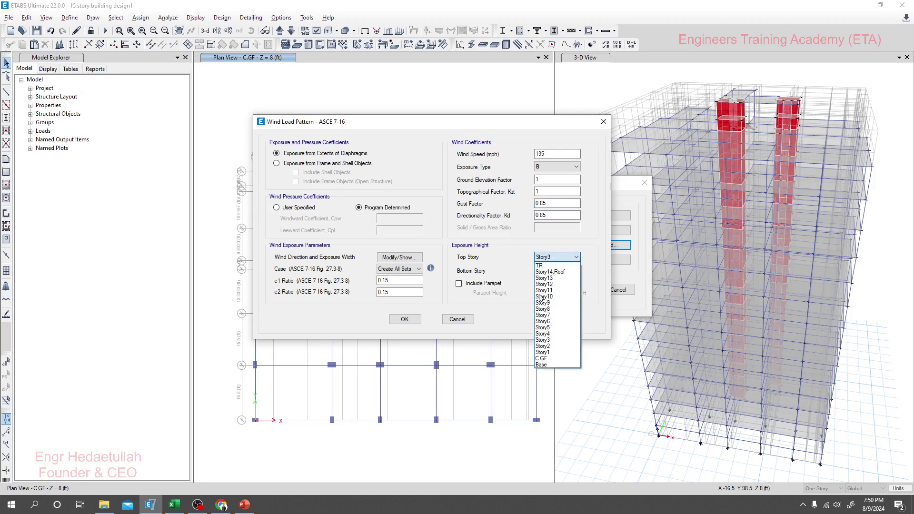
{"action": "left_click", "coordinate": [565, 264]}
{"action": "left_click", "coordinate": [566, 272]}
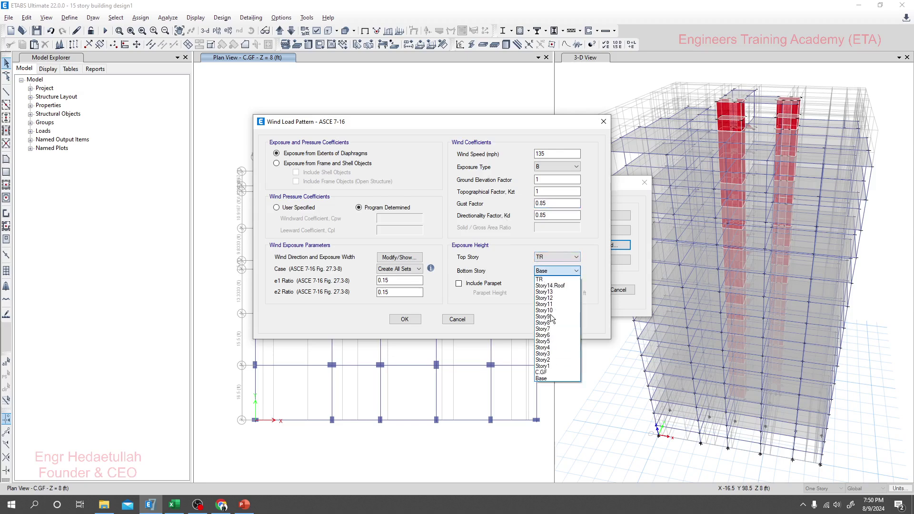
{"action": "left_click", "coordinate": [547, 377]}
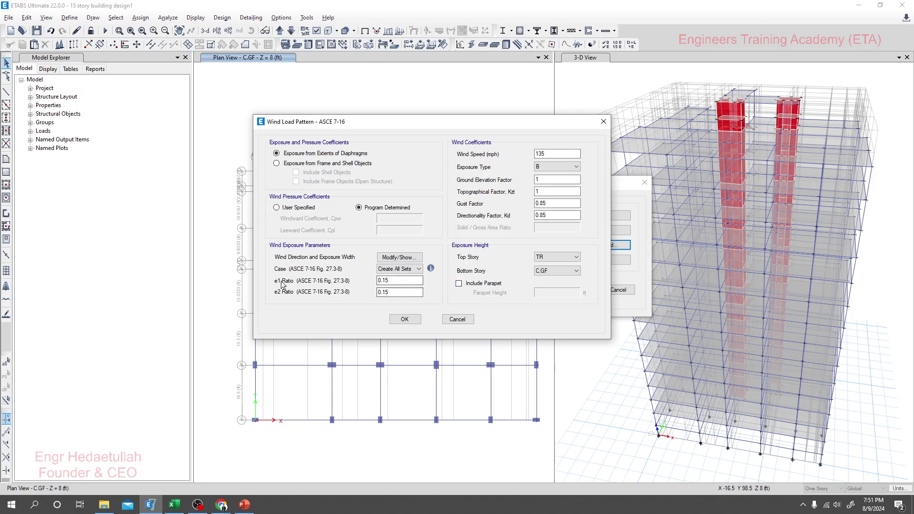
Step: Review the ASCE 7-16 wind exposure case options, keep Create All Sets, and check the case set table with the e1 and e2 ratios
{"action": "left_click", "coordinate": [399, 269]}
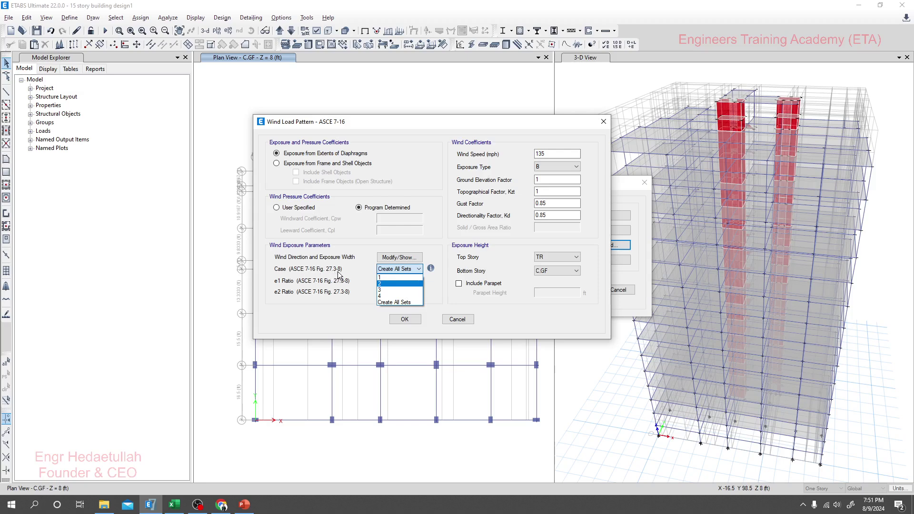
{"action": "left_click", "coordinate": [394, 296]}
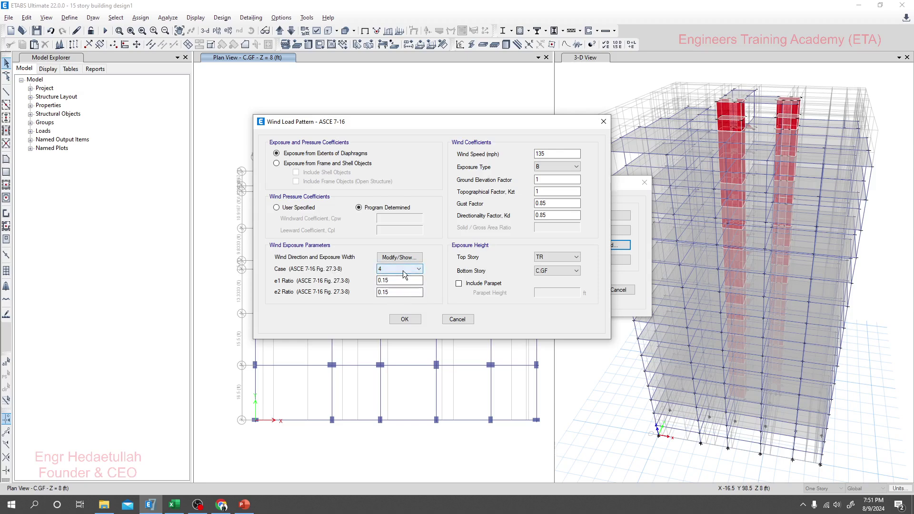
{"action": "left_click", "coordinate": [417, 270]}
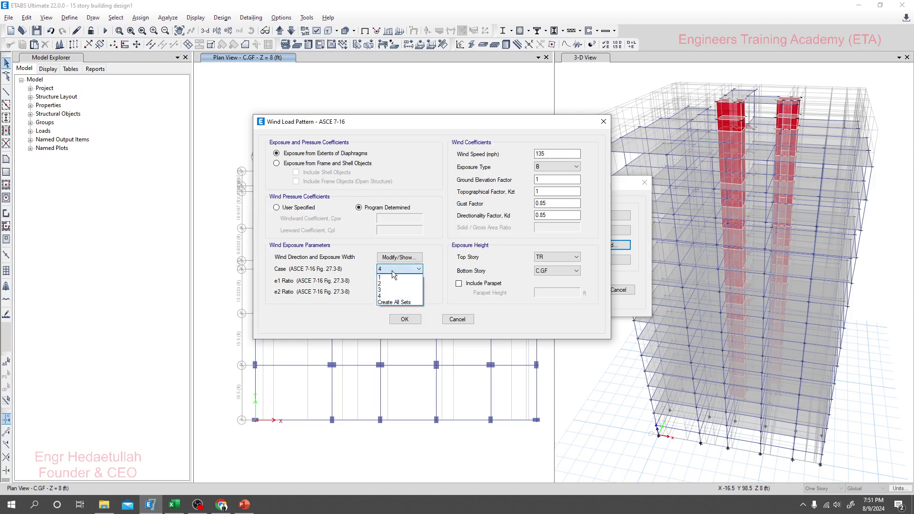
{"action": "left_click", "coordinate": [398, 301]}
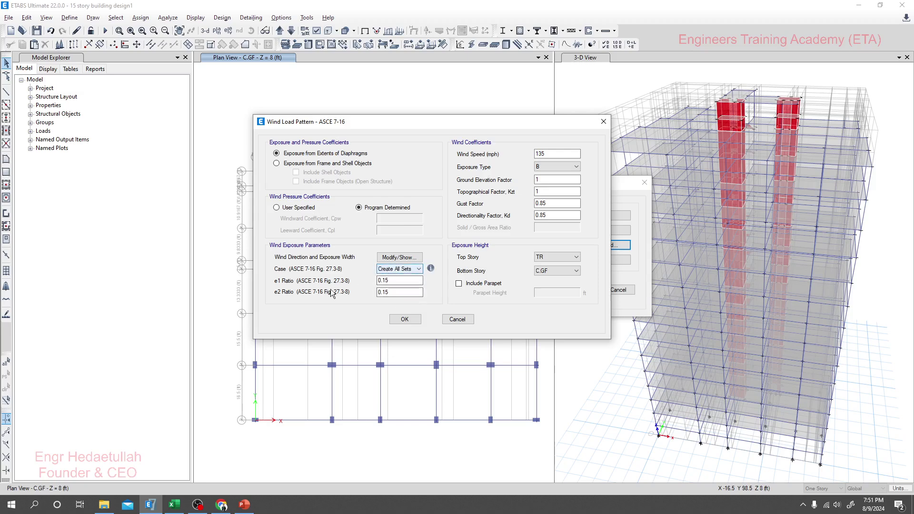
{"action": "mouse_move", "coordinate": [431, 270]}
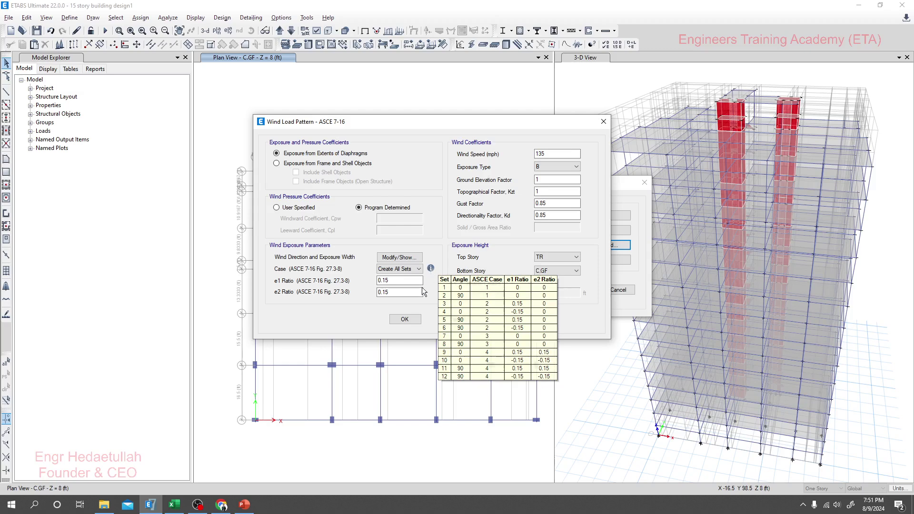
{"action": "double_click", "coordinate": [380, 293]}
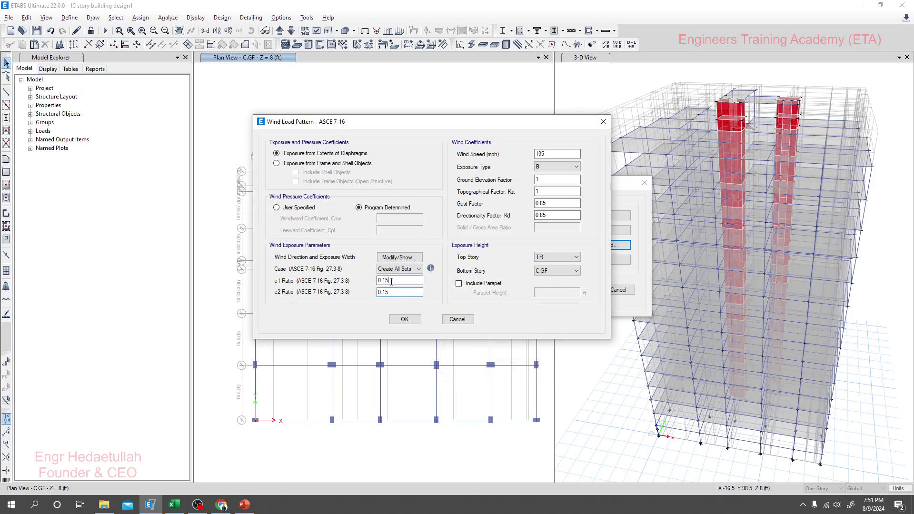
{"action": "left_click", "coordinate": [388, 280]}
{"action": "left_click", "coordinate": [386, 292]}
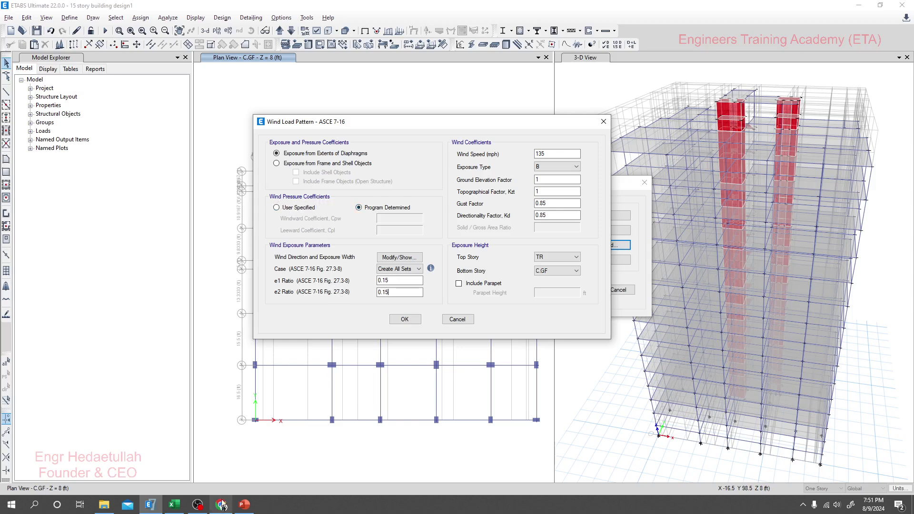
Step: Look through the PowerPoint slides as far as the approximate period parameters table and return to ETABS
{"action": "left_click", "coordinate": [244, 506]}
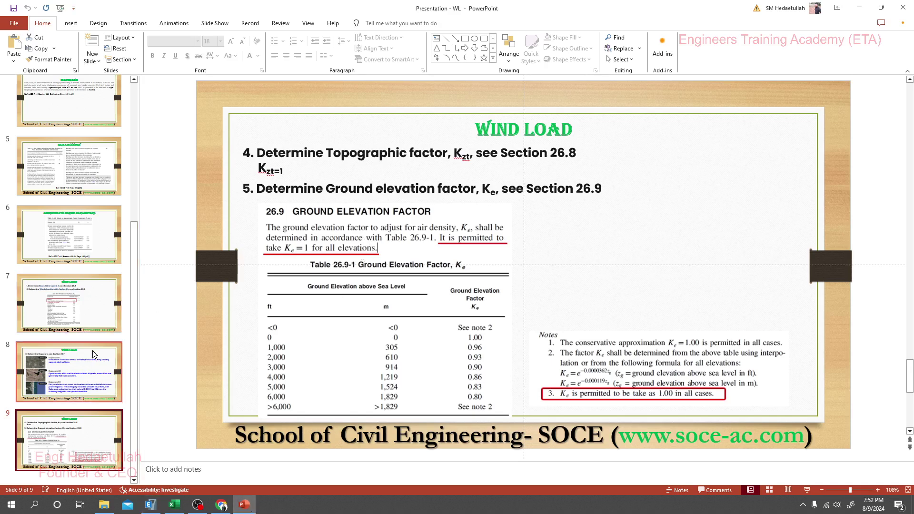
{"action": "scroll", "coordinate": [88, 333], "scroll_direction": "up", "scroll_amount": 3}
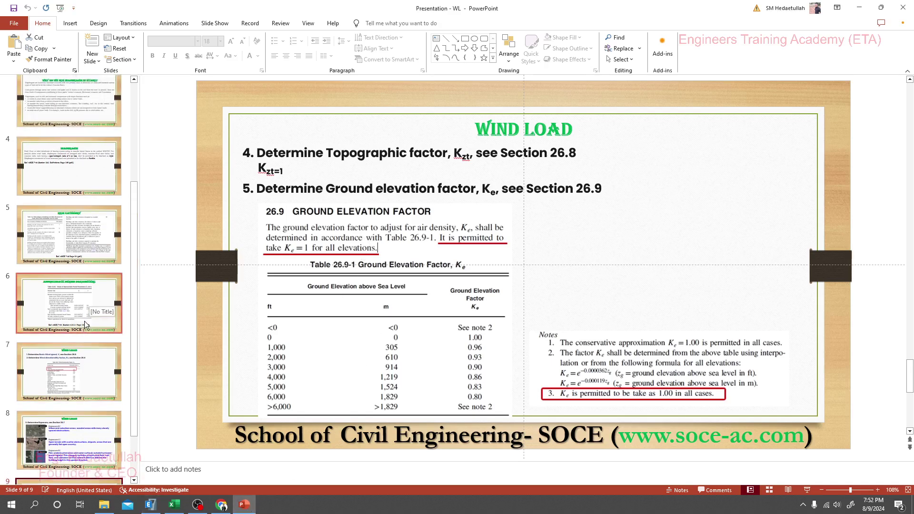
{"action": "left_click", "coordinate": [55, 348]}
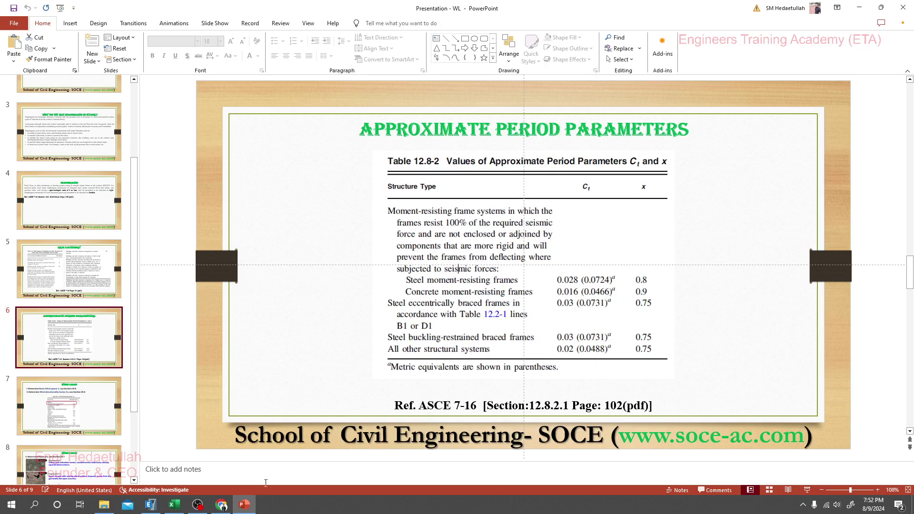
{"action": "mouse_move", "coordinate": [223, 509]}
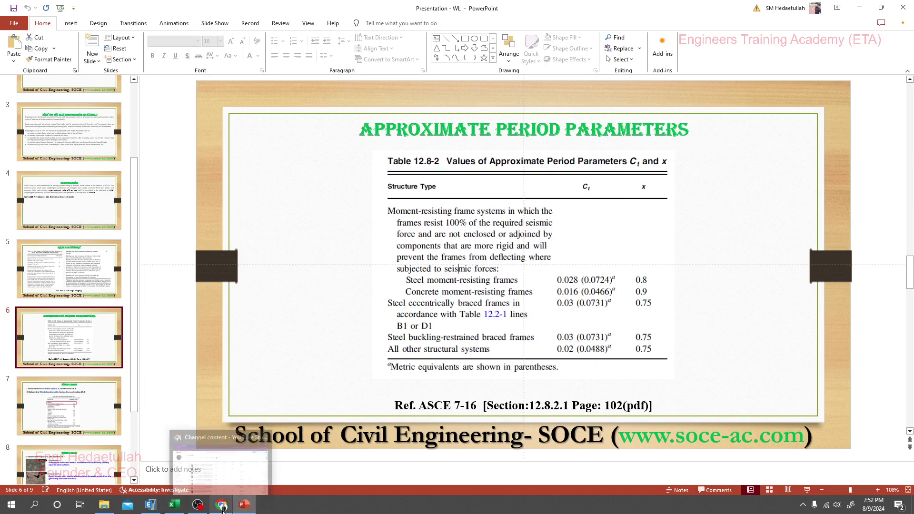
{"action": "left_click", "coordinate": [150, 505]}
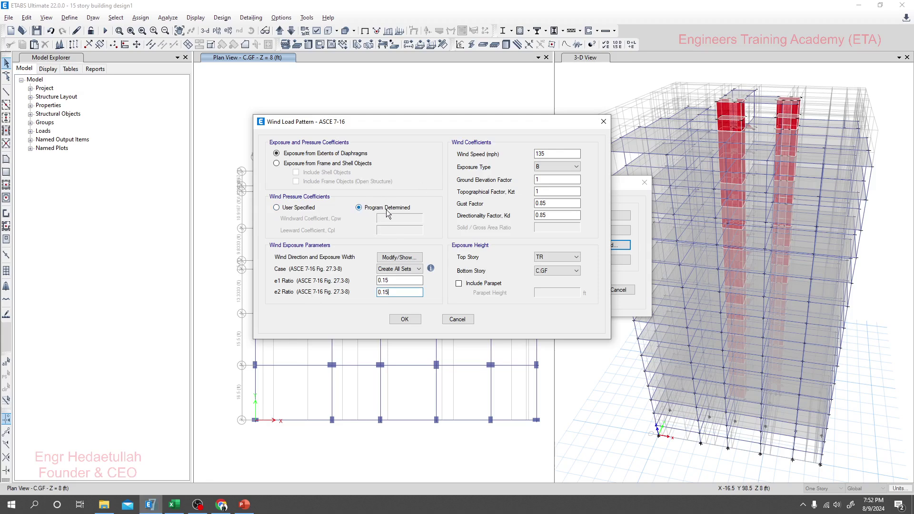
Step: Compare the user-specified windward and leeward pressure coefficients with the program-determined option, keeping Program Determined selected
{"action": "left_click", "coordinate": [283, 211]}
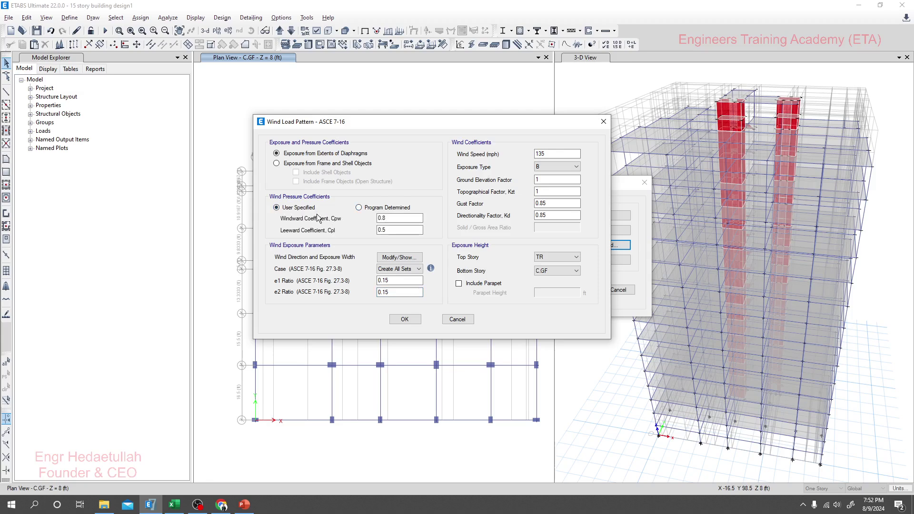
{"action": "left_click", "coordinate": [407, 212]}
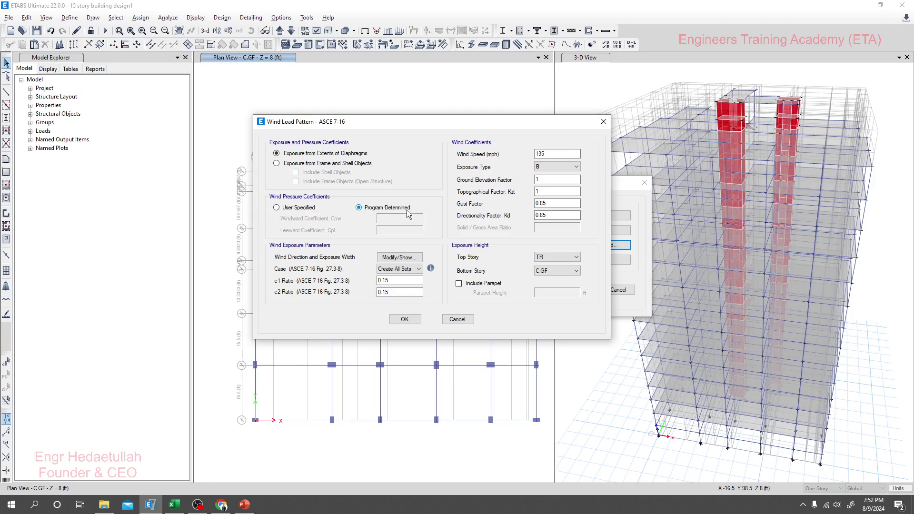
{"action": "left_click", "coordinate": [296, 208]}
{"action": "double_click", "coordinate": [382, 218]}
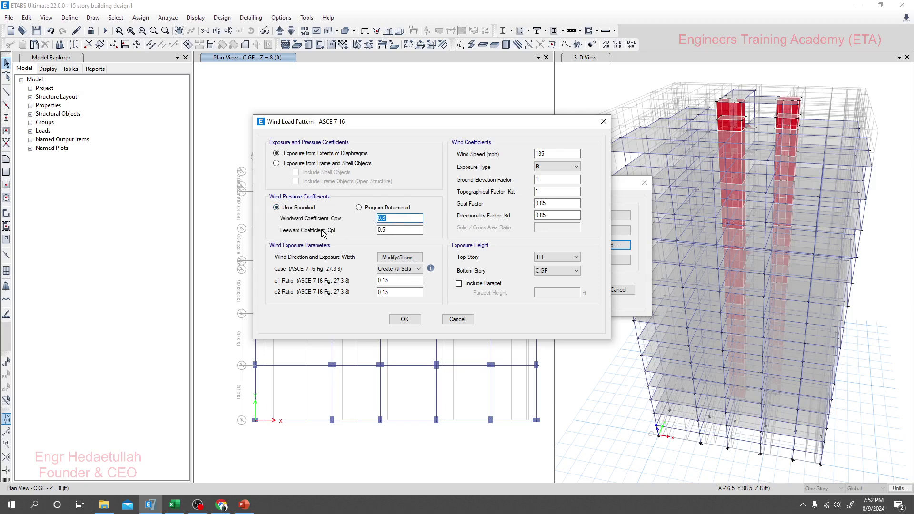
{"action": "left_click", "coordinate": [370, 210]}
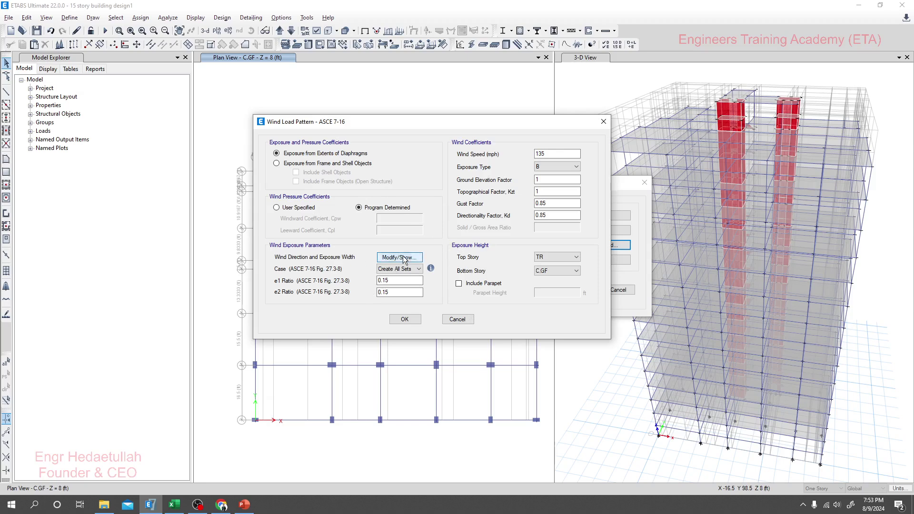
Step: Generate the Wx exposure width data from the diaphragm extents with auto calculation and accept it with a direction angle of 0 degrees
{"action": "left_click", "coordinate": [388, 257]}
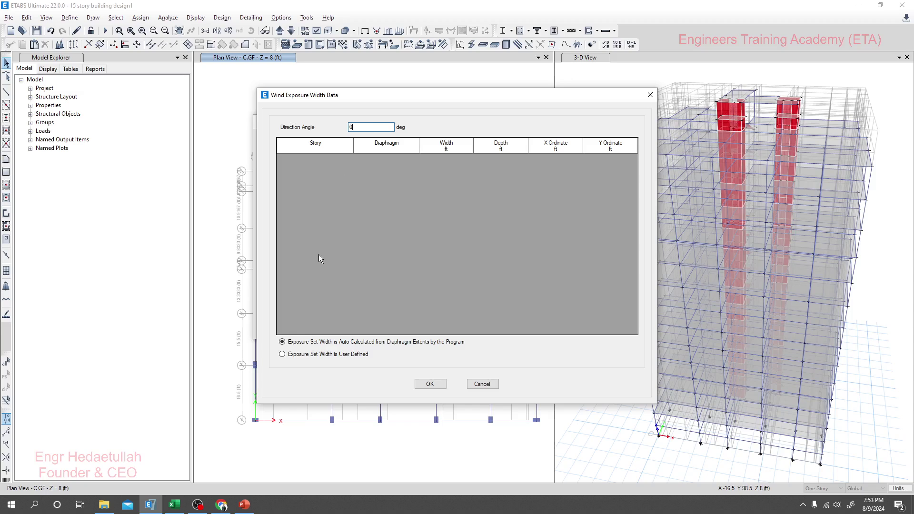
{"action": "left_click", "coordinate": [295, 353]}
{"action": "left_click", "coordinate": [296, 342]}
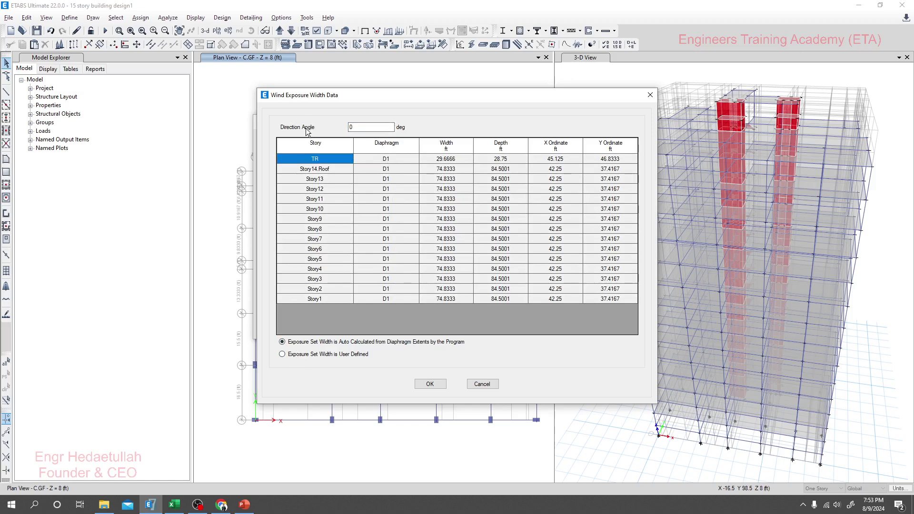
{"action": "double_click", "coordinate": [362, 128]}
{"action": "left_click", "coordinate": [431, 384]}
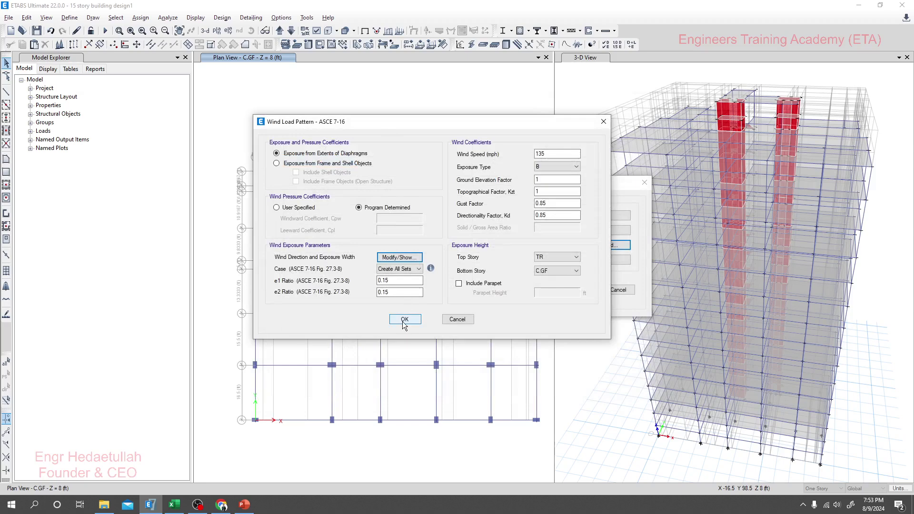
Step: Copy the 135 mph wind speed value and accept the Wx wind load pattern
{"action": "double_click", "coordinate": [543, 153]}
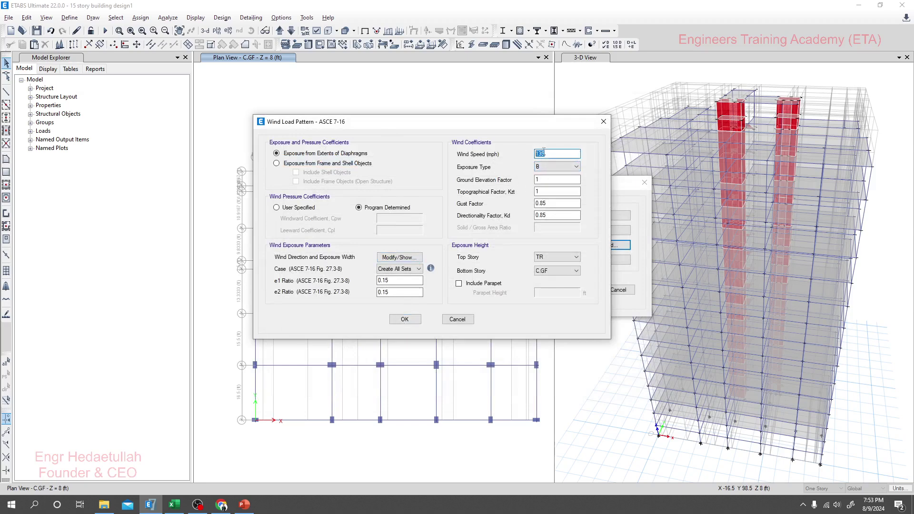
{"action": "right_click", "coordinate": [538, 155]}
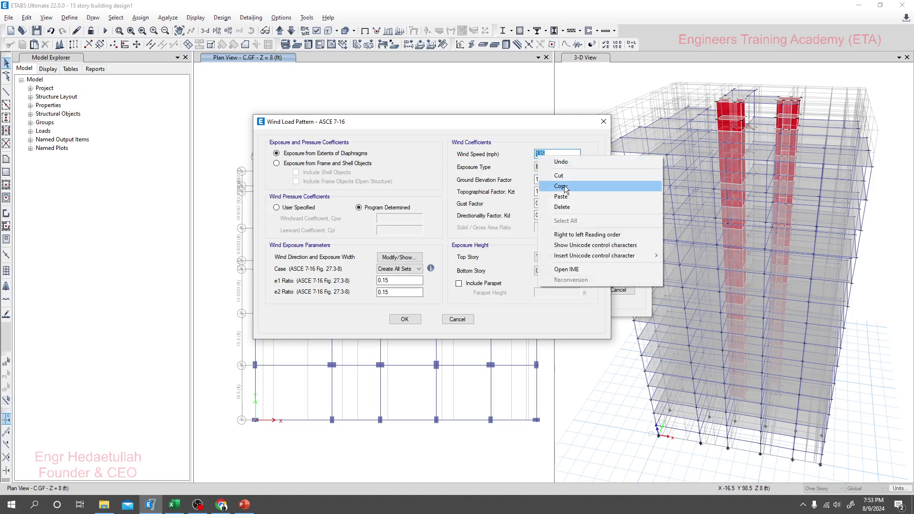
{"action": "left_click", "coordinate": [600, 185]}
{"action": "left_click", "coordinate": [403, 320]}
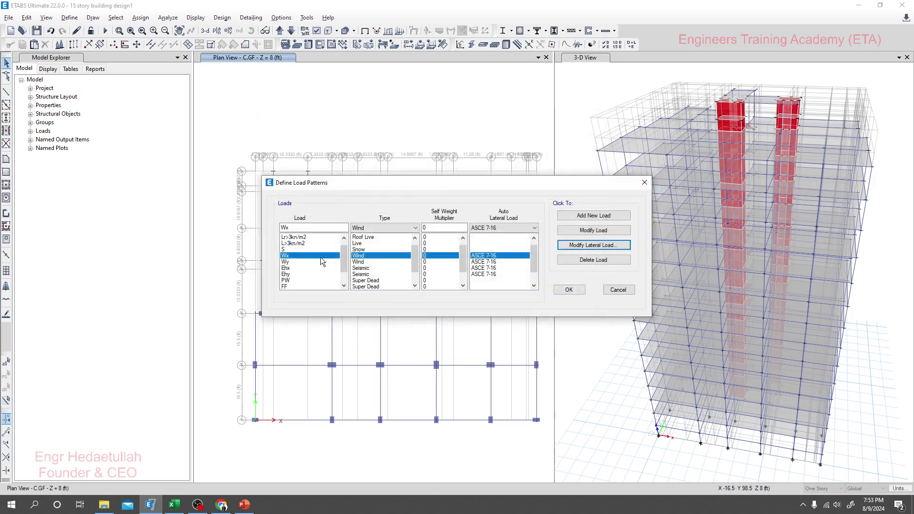
Step: In the Wy lateral load definition, set the wind speed to 135 mph, the top story to TR and the bottom story to C.GF
{"action": "left_click", "coordinate": [291, 261]}
{"action": "left_click", "coordinate": [560, 245]}
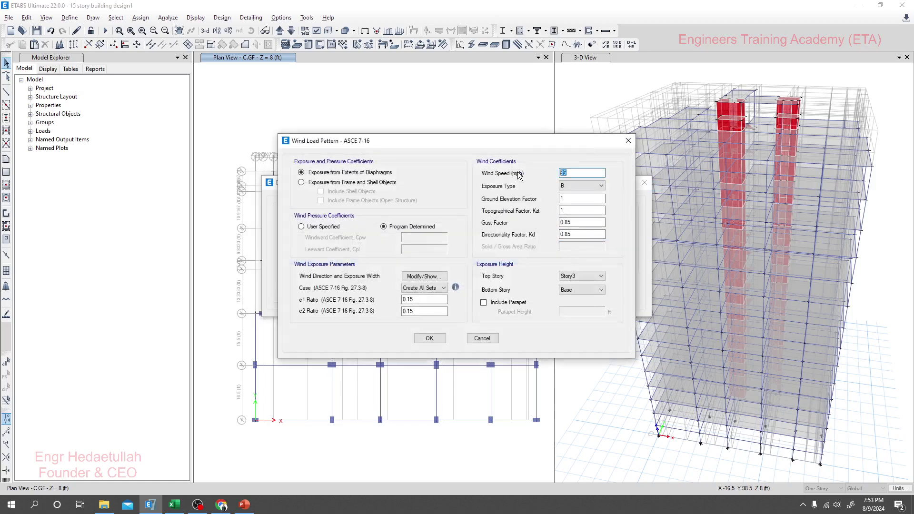
{"action": "type", "text": "135"}
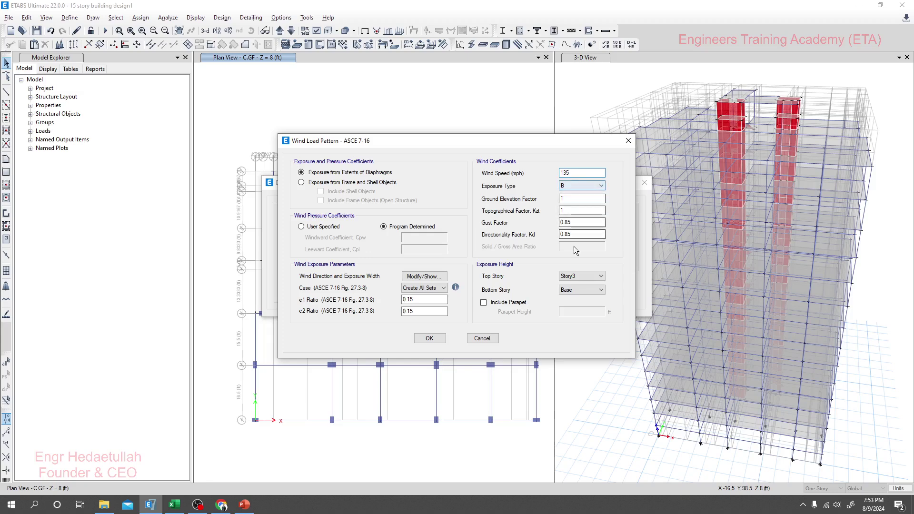
{"action": "left_click", "coordinate": [581, 276]}
{"action": "left_click", "coordinate": [575, 284]}
{"action": "left_click", "coordinate": [576, 290]}
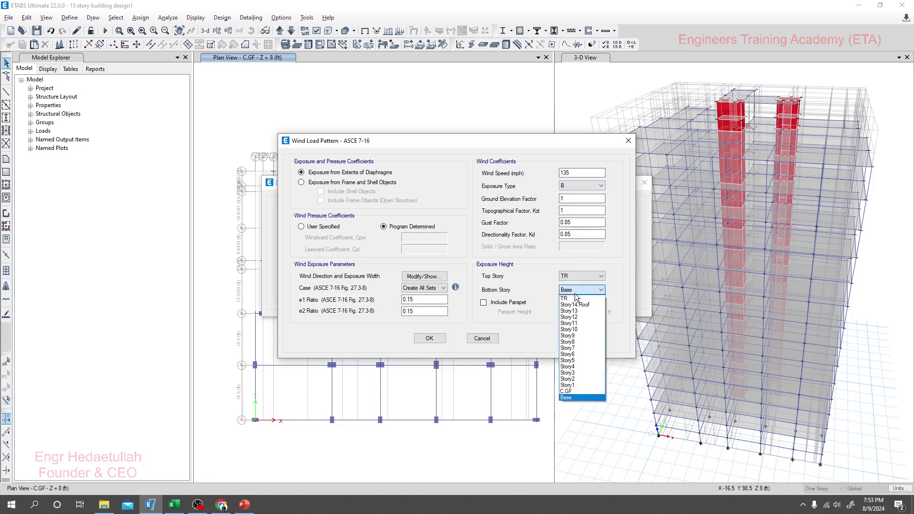
{"action": "left_click", "coordinate": [572, 391]}
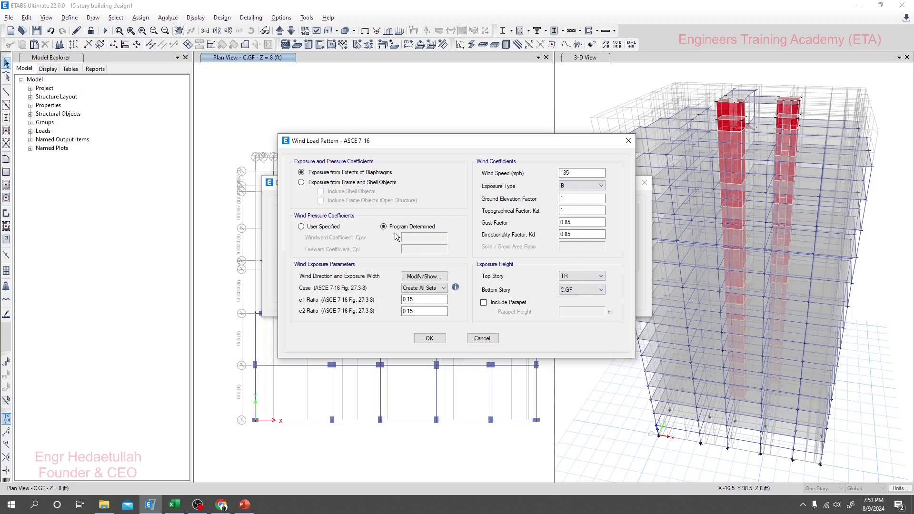
Step: Generate the Wy exposure width data from the diaphragm extents with auto calculation and set its direction angle to 90 degrees
{"action": "left_click", "coordinate": [423, 298]}
{"action": "left_click", "coordinate": [431, 289]}
{"action": "left_click", "coordinate": [429, 319]}
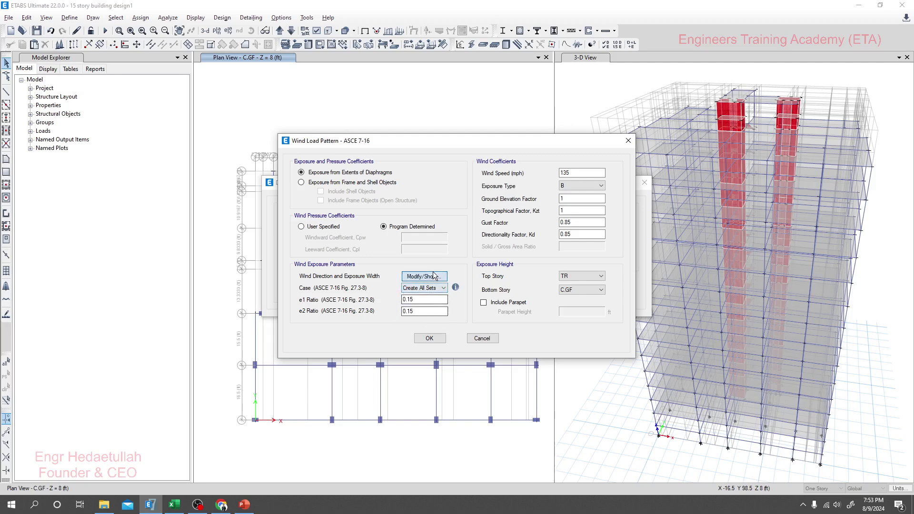
{"action": "left_click", "coordinate": [424, 276]}
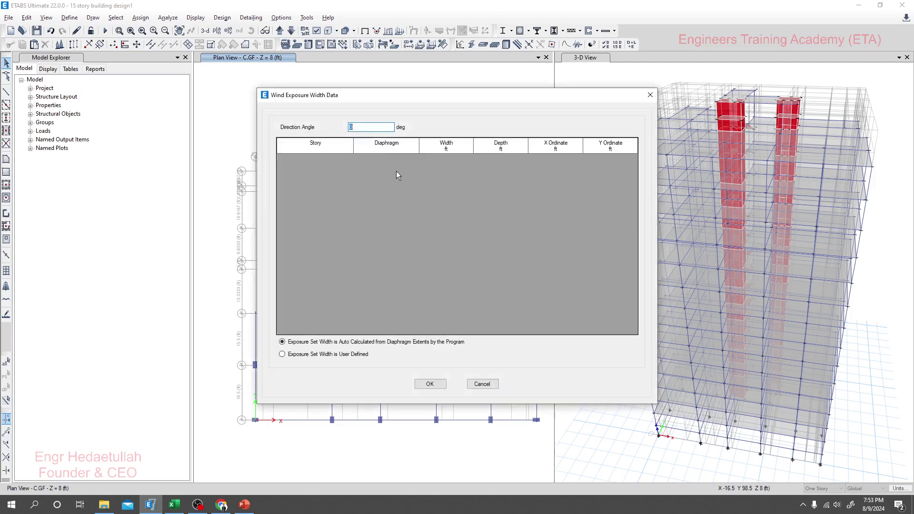
{"action": "left_click", "coordinate": [355, 354]}
{"action": "left_click", "coordinate": [351, 342]}
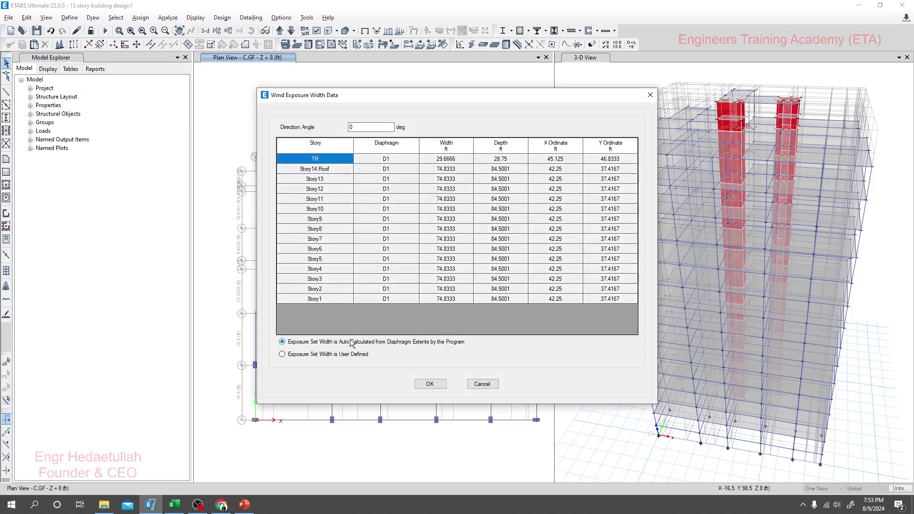
{"action": "double_click", "coordinate": [364, 127]}
{"action": "left_click", "coordinate": [431, 387]}
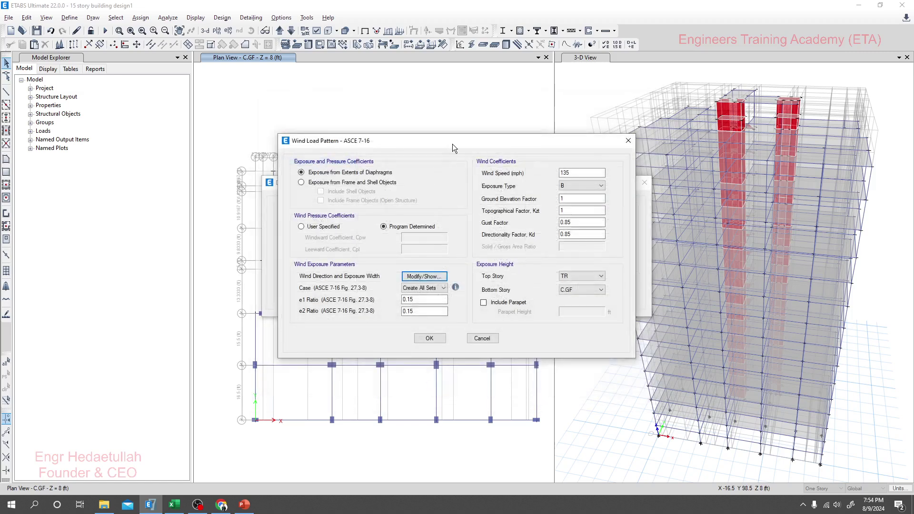
Step: Compare the Wy story exposure widths and depths for direction angles of 0 and 90 degrees, ending on 90 degrees
{"action": "left_click", "coordinate": [424, 276]}
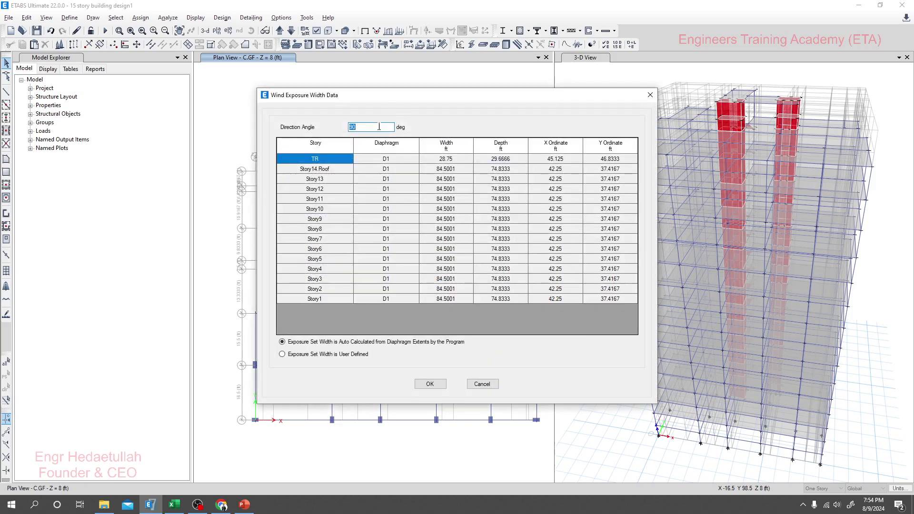
{"action": "left_click_drag", "start_coordinate": [375, 128], "coordinate": [344, 132]}
{"action": "type", "text": "0"}
{"action": "key", "text": "Tab"}
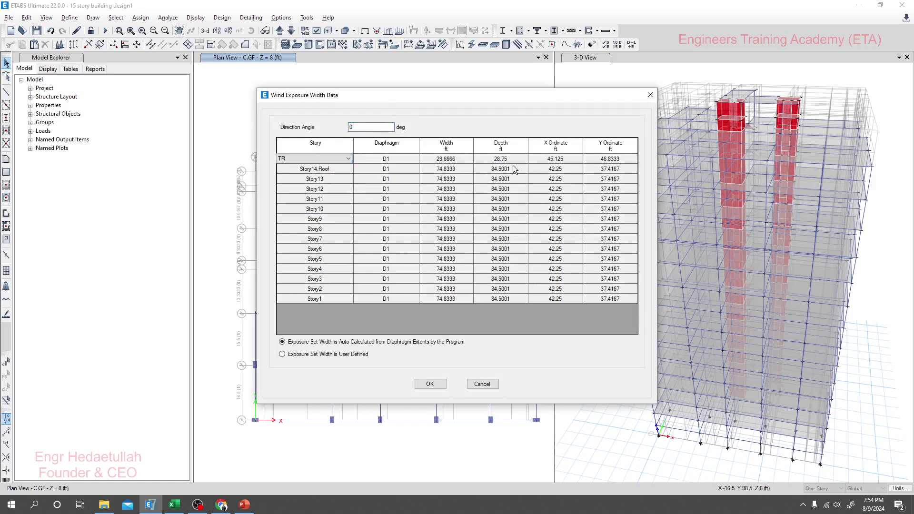
{"action": "double_click", "coordinate": [361, 127]}
{"action": "type", "text": "90"}
{"action": "left_click", "coordinate": [480, 229]}
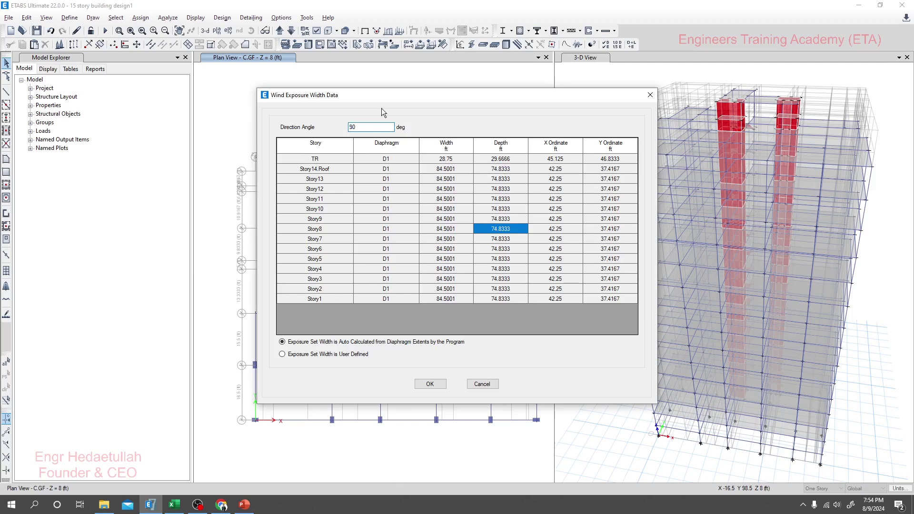
Step: Accept the Wy exposure width data and the Wy wind load pattern
{"action": "left_click", "coordinate": [435, 389]}
{"action": "left_click", "coordinate": [429, 384]}
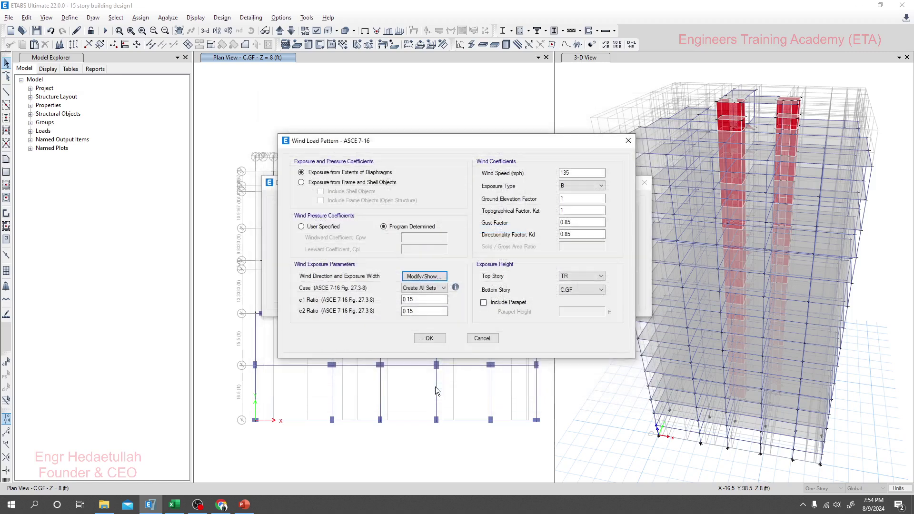
{"action": "left_click", "coordinate": [429, 338]}
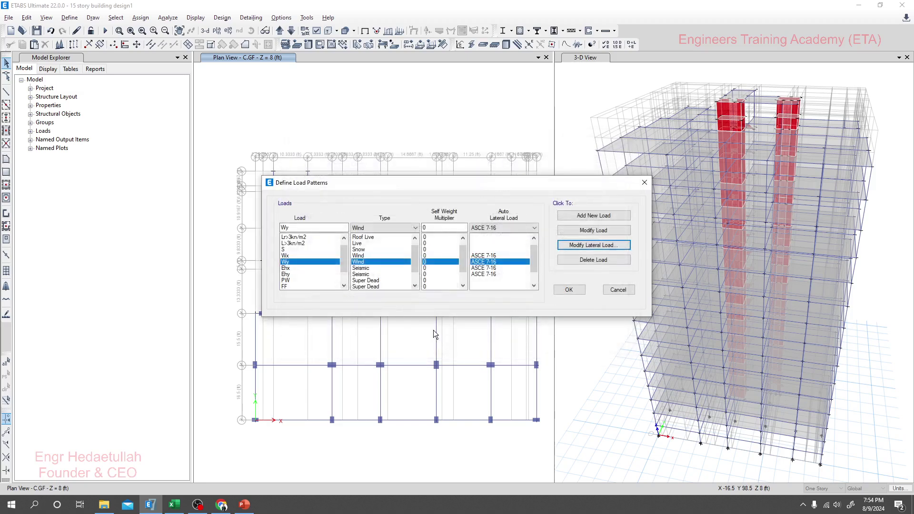
Step: Review the Wx and Wy entries among the defined load patterns, and accept the load pattern definitions
{"action": "left_click", "coordinate": [297, 256]}
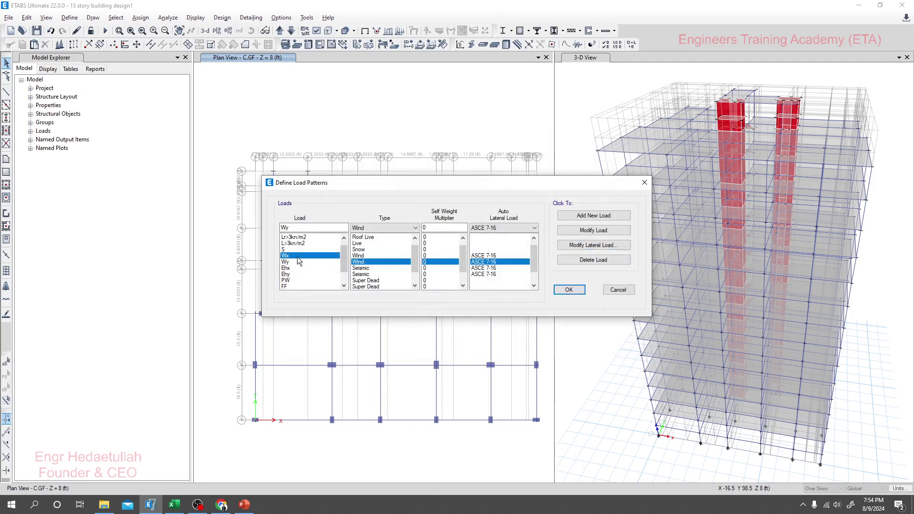
{"action": "left_click", "coordinate": [293, 263]}
{"action": "left_click", "coordinate": [291, 256]}
{"action": "left_click", "coordinate": [293, 262]}
{"action": "scroll", "coordinate": [307, 273], "scroll_direction": "down", "scroll_amount": 1}
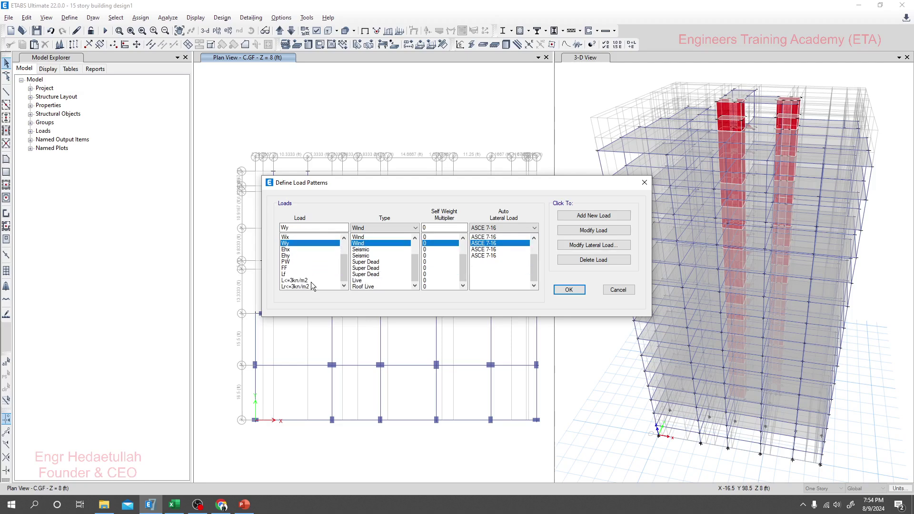
{"action": "scroll", "coordinate": [310, 282], "scroll_direction": "up", "scroll_amount": 2}
{"action": "scroll", "coordinate": [310, 265], "scroll_direction": "down", "scroll_amount": 2}
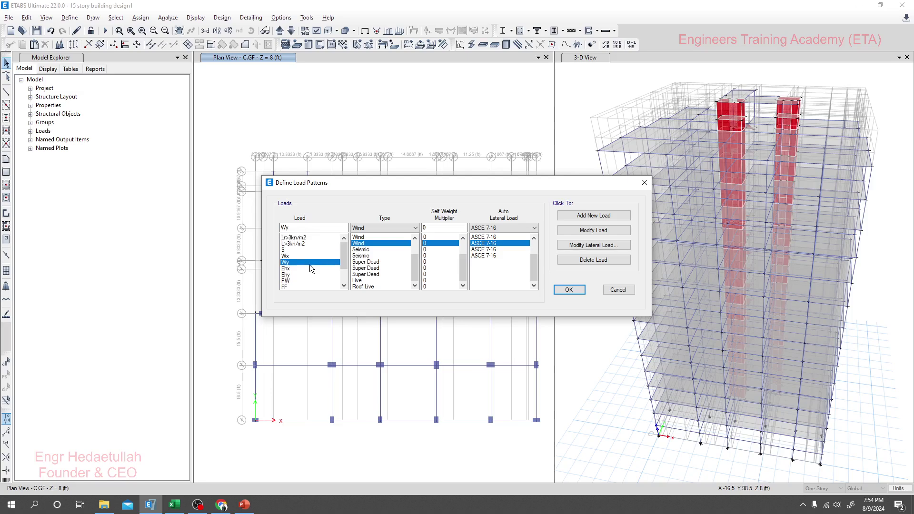
{"action": "scroll", "coordinate": [310, 269], "scroll_direction": "up", "scroll_amount": 1}
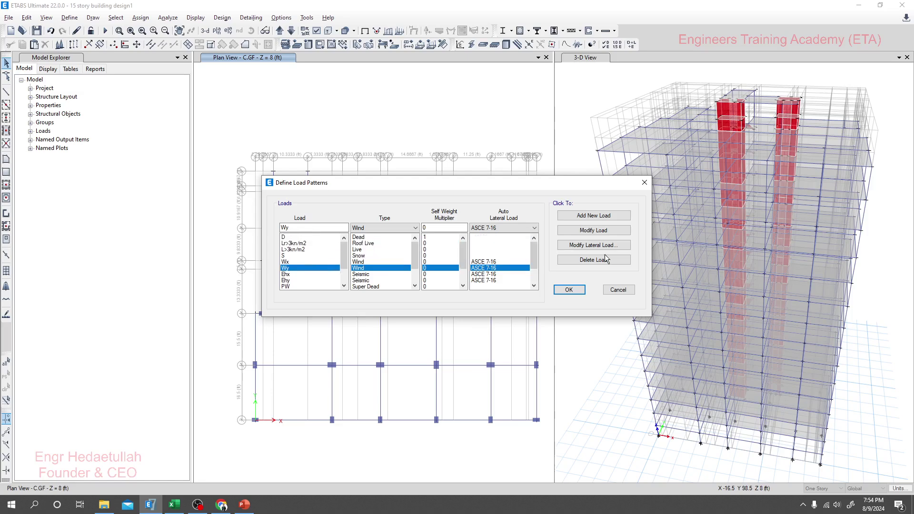
{"action": "left_click", "coordinate": [567, 290]}
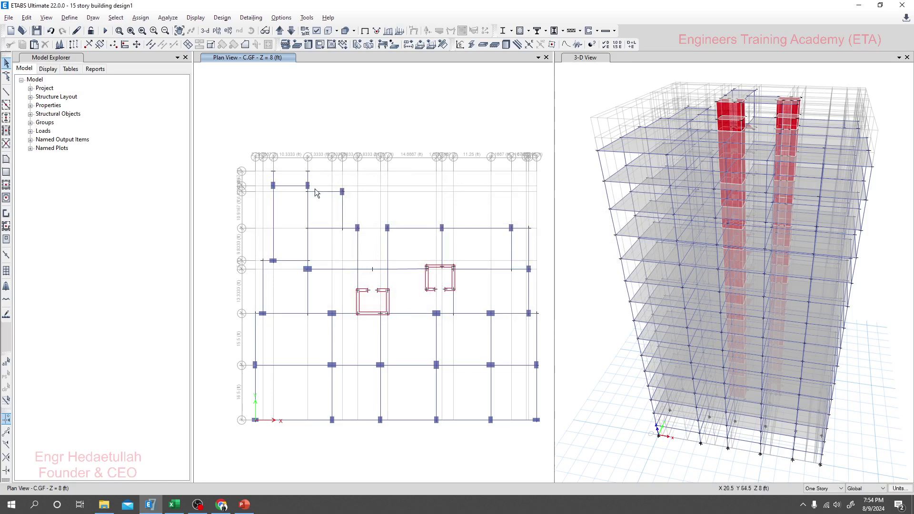
Step: Open the load combinations and inspect the load cases and scale factors of the Ev combination, closing its data without changes
{"action": "left_click", "coordinate": [70, 19]}
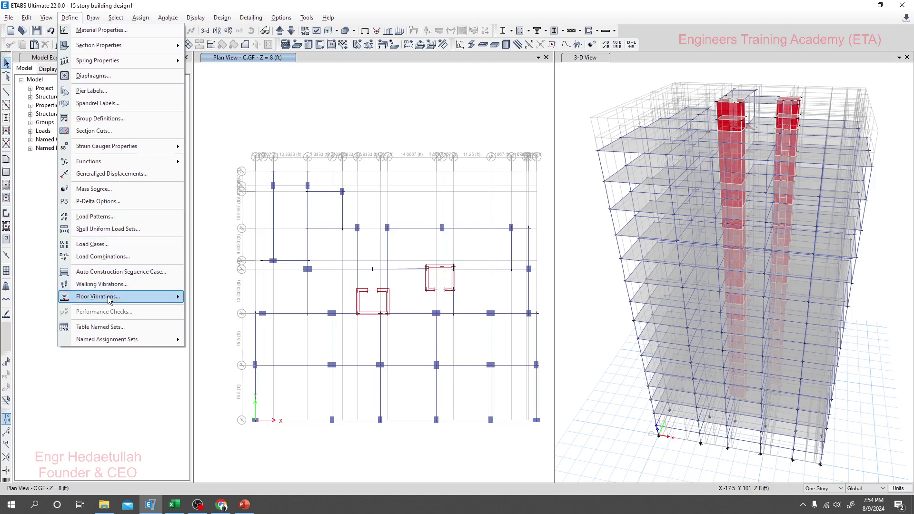
{"action": "left_click", "coordinate": [114, 260]}
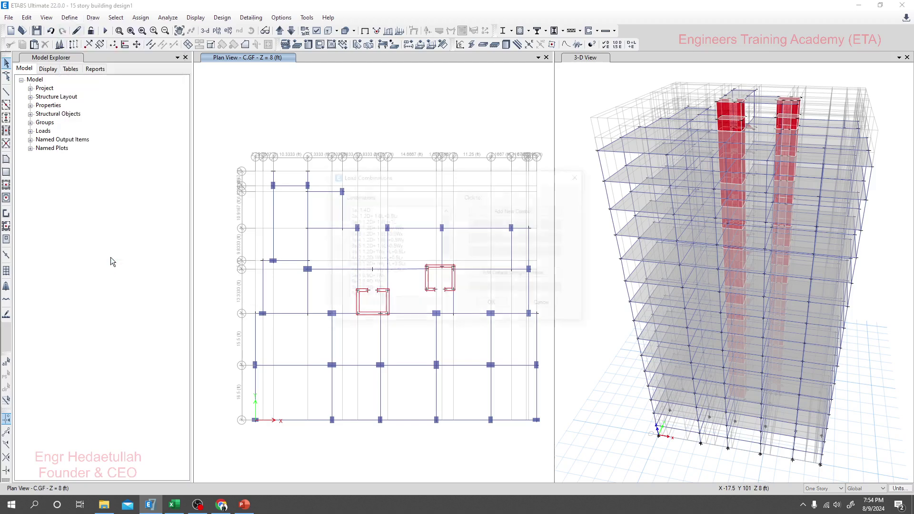
{"action": "scroll", "coordinate": [363, 271], "scroll_direction": "down", "scroll_amount": 4}
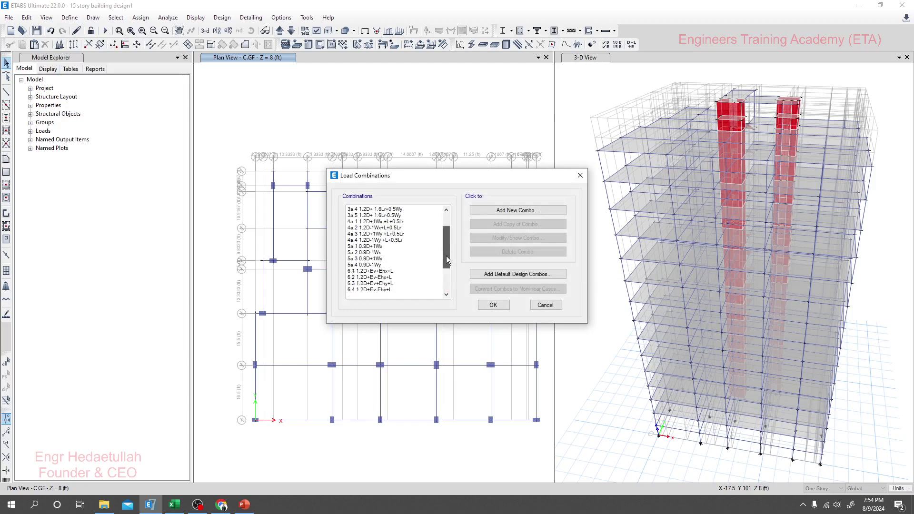
{"action": "left_click", "coordinate": [355, 284]}
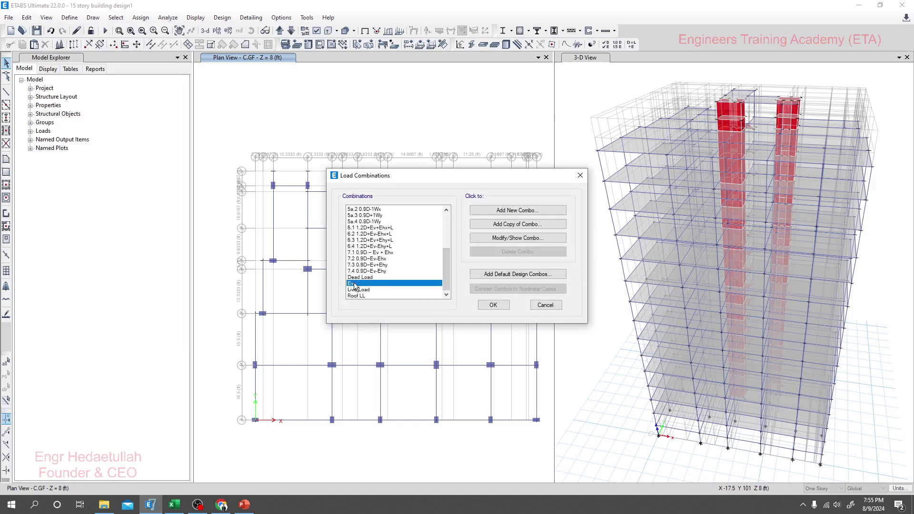
{"action": "double_click", "coordinate": [358, 284]}
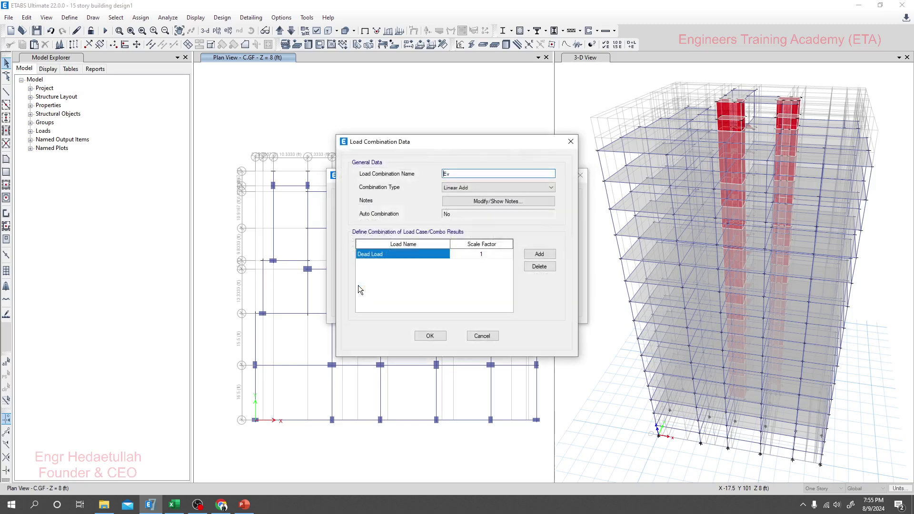
{"action": "double_click", "coordinate": [455, 174]}
{"action": "left_click", "coordinate": [480, 336]}
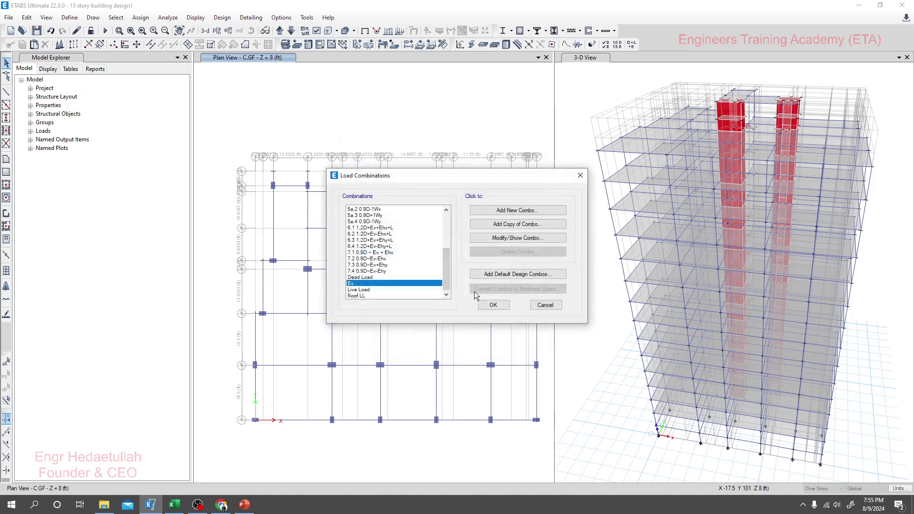
Step: Switch to the PowerPoint wind load presentation and examine the Approximate Period Parameters slide
{"action": "left_click", "coordinate": [244, 505]}
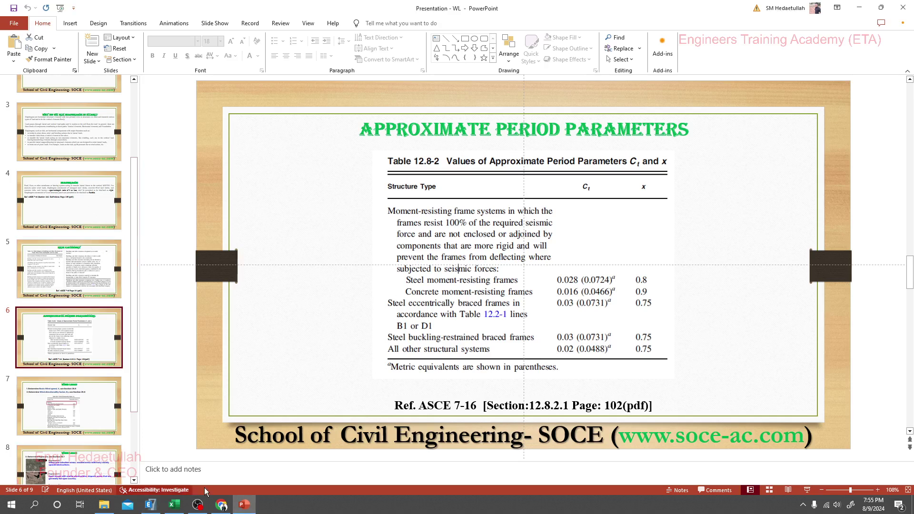
{"action": "left_click", "coordinate": [326, 512]}
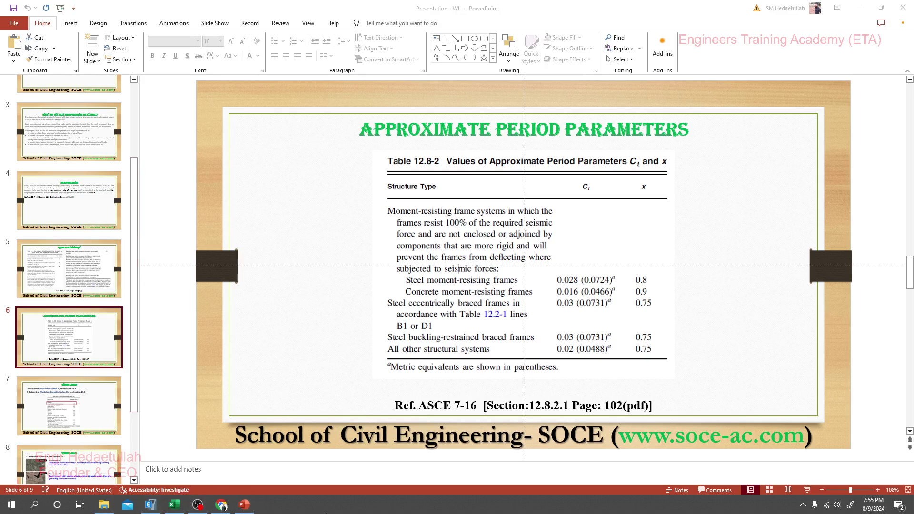
{"action": "left_click", "coordinate": [179, 404]}
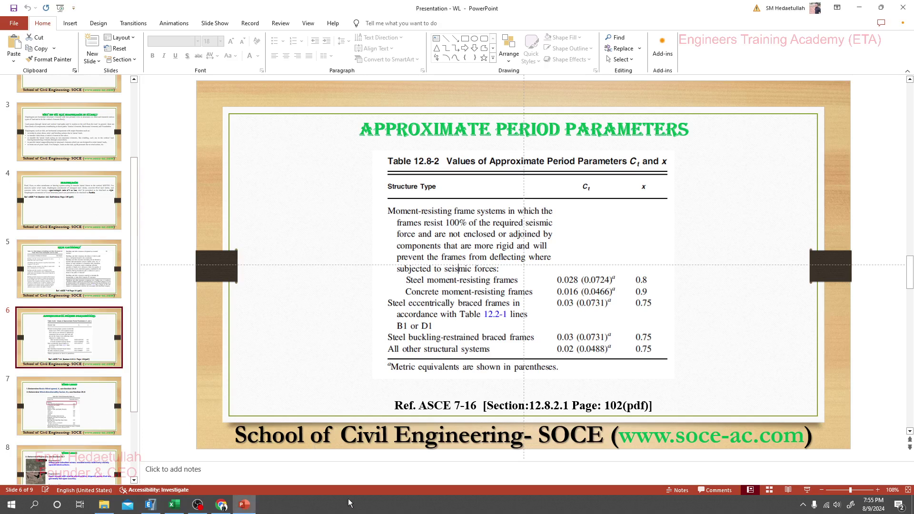